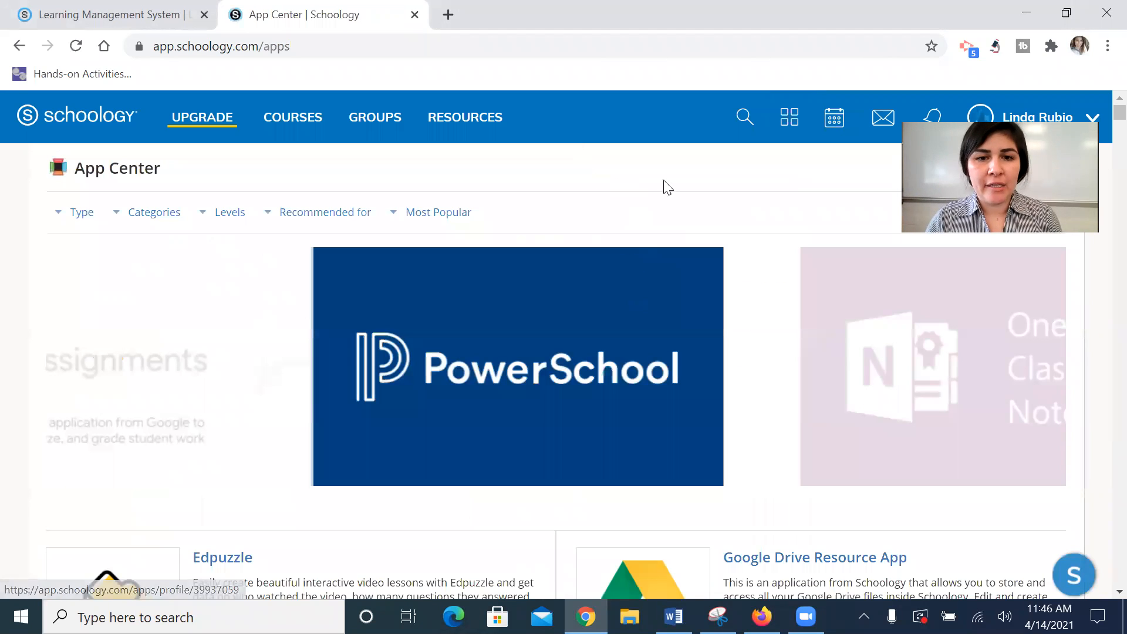
Step: Find the Google Drive Resource App in the App Center, open its page and begin installing it
{"action": "scroll", "coordinate": [731, 262], "scroll_direction": "down", "scroll_amount": 3}
{"action": "scroll", "coordinate": [730, 261], "scroll_direction": "down", "scroll_amount": 3}
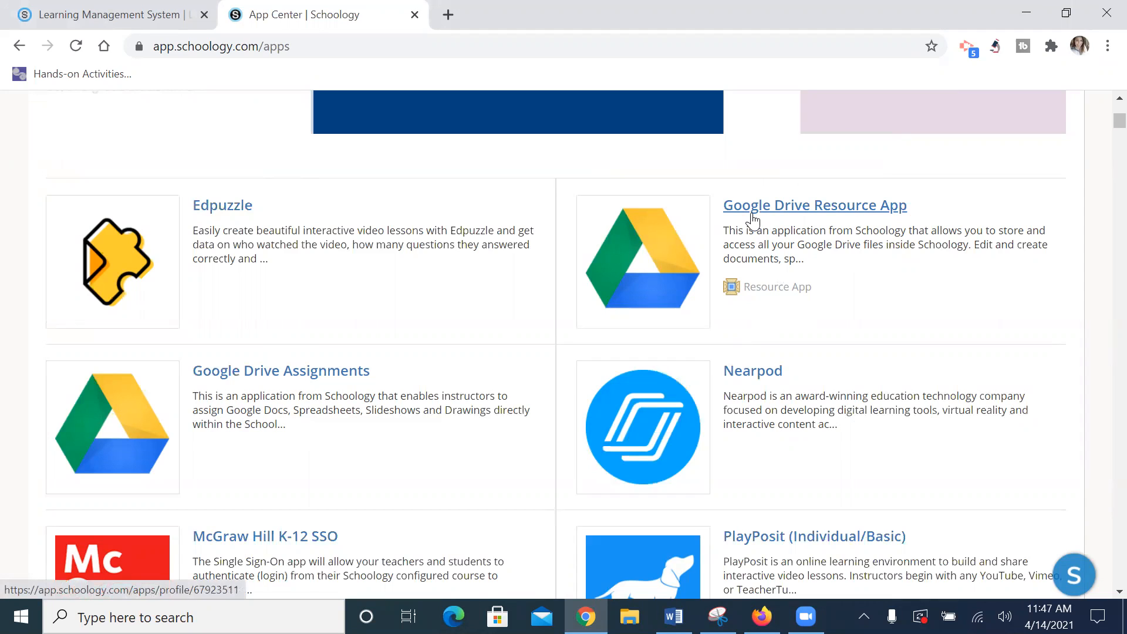
{"action": "left_click", "coordinate": [772, 208]}
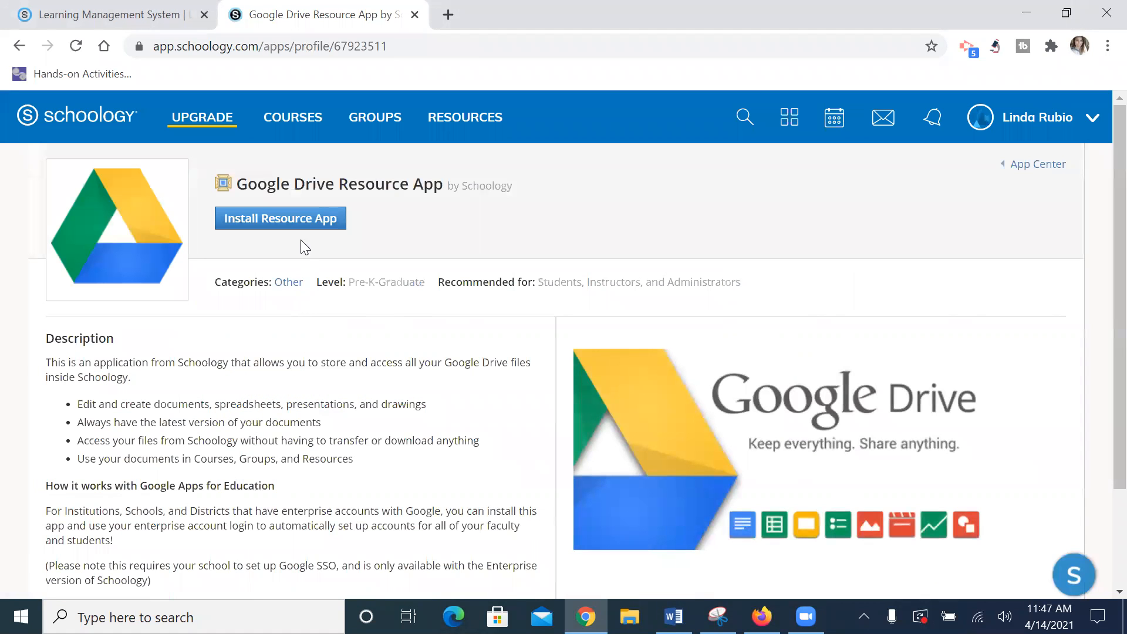
{"action": "left_click", "coordinate": [302, 231]}
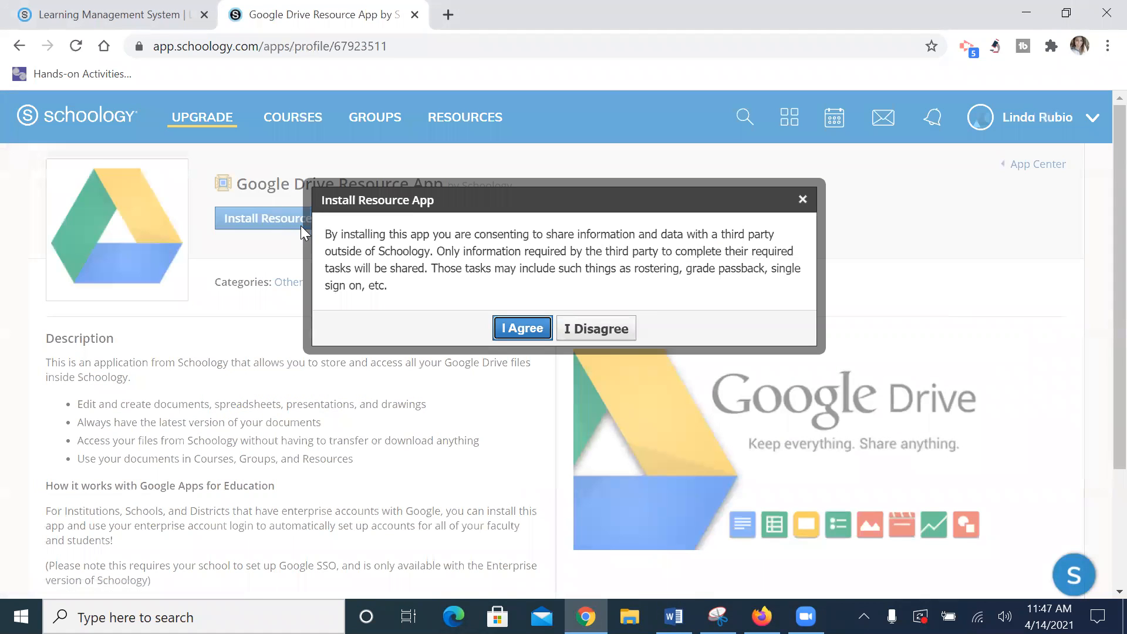
Step: Accept the terms and install the Google Drive Resource App into My Resources, then open Google Drive Assignments
{"action": "left_click", "coordinate": [520, 327]}
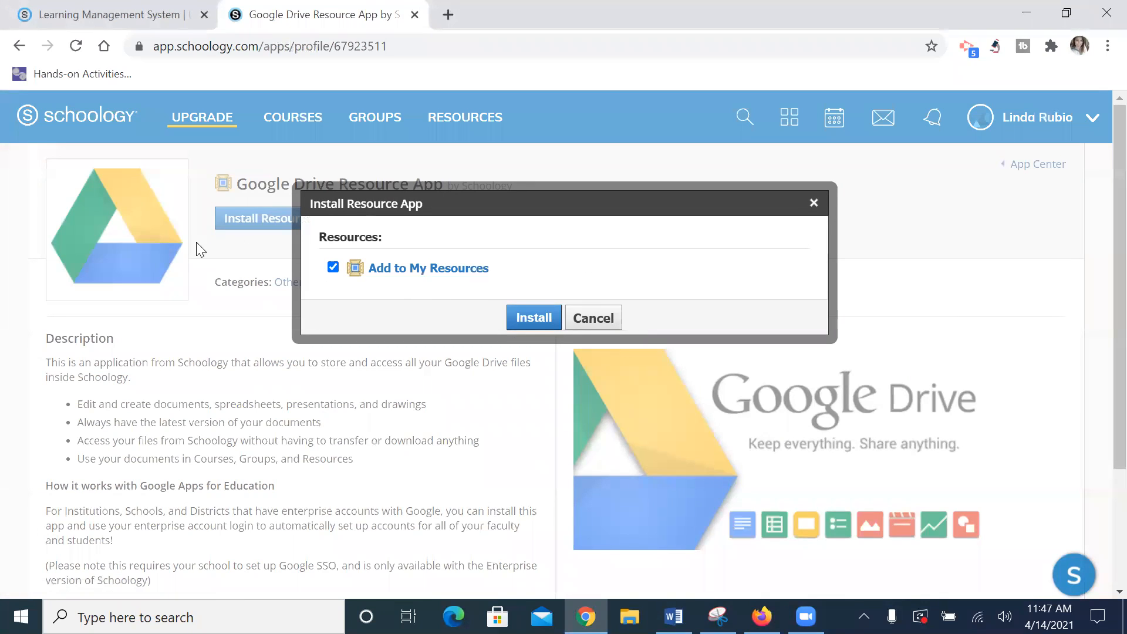
{"action": "left_click", "coordinate": [535, 321]}
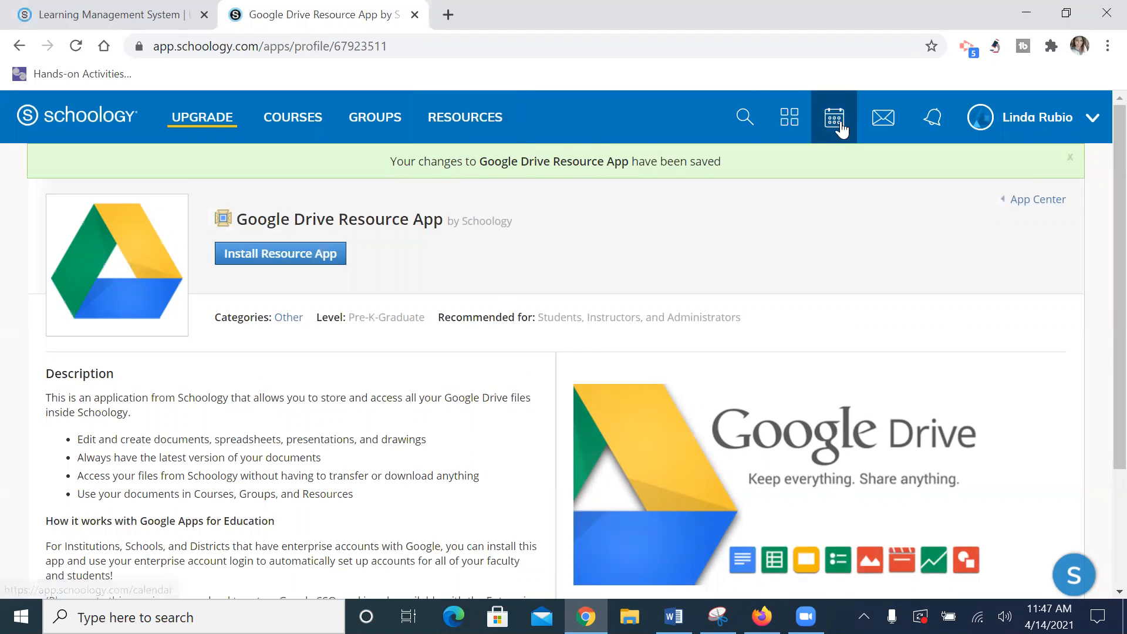
{"action": "left_click", "coordinate": [794, 121]}
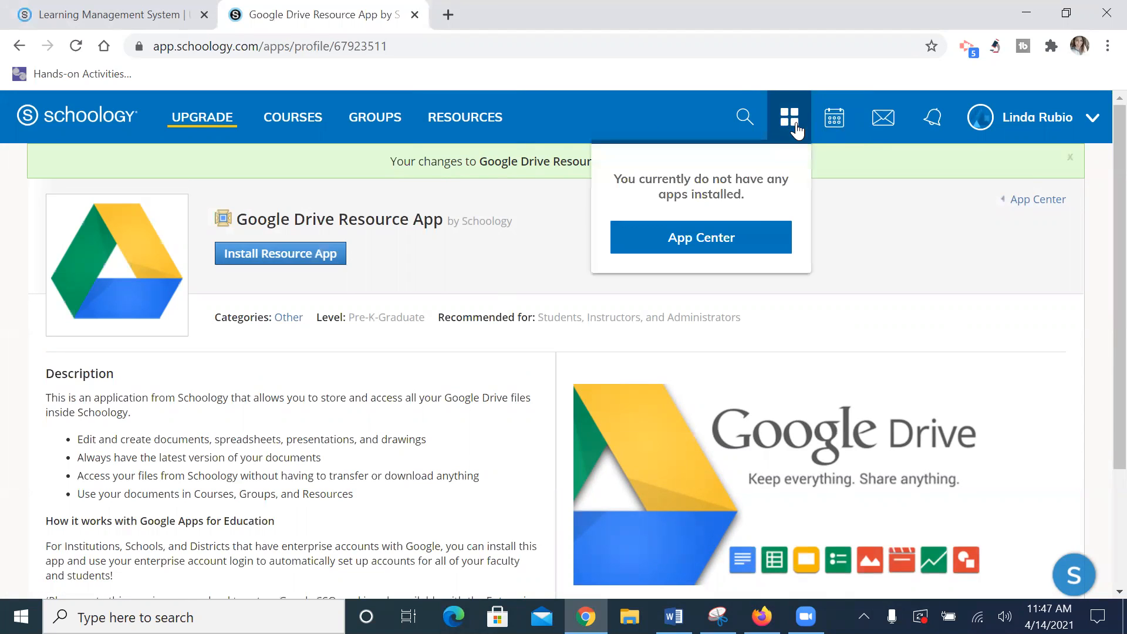
{"action": "left_click", "coordinate": [759, 235]}
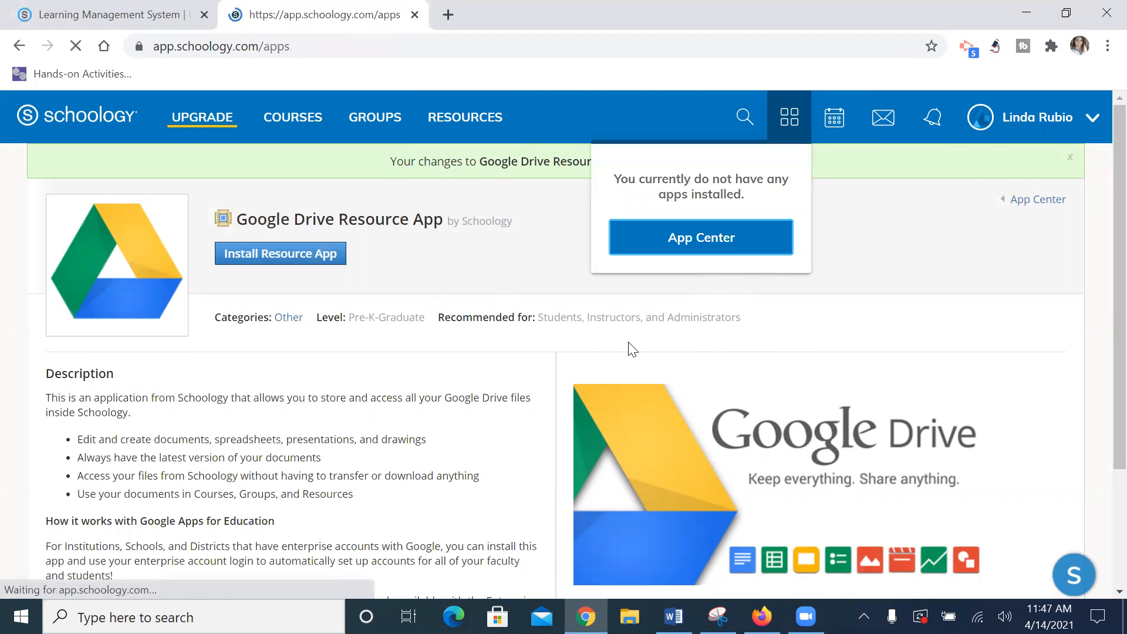
{"action": "scroll", "coordinate": [317, 483], "scroll_direction": "down", "scroll_amount": 5}
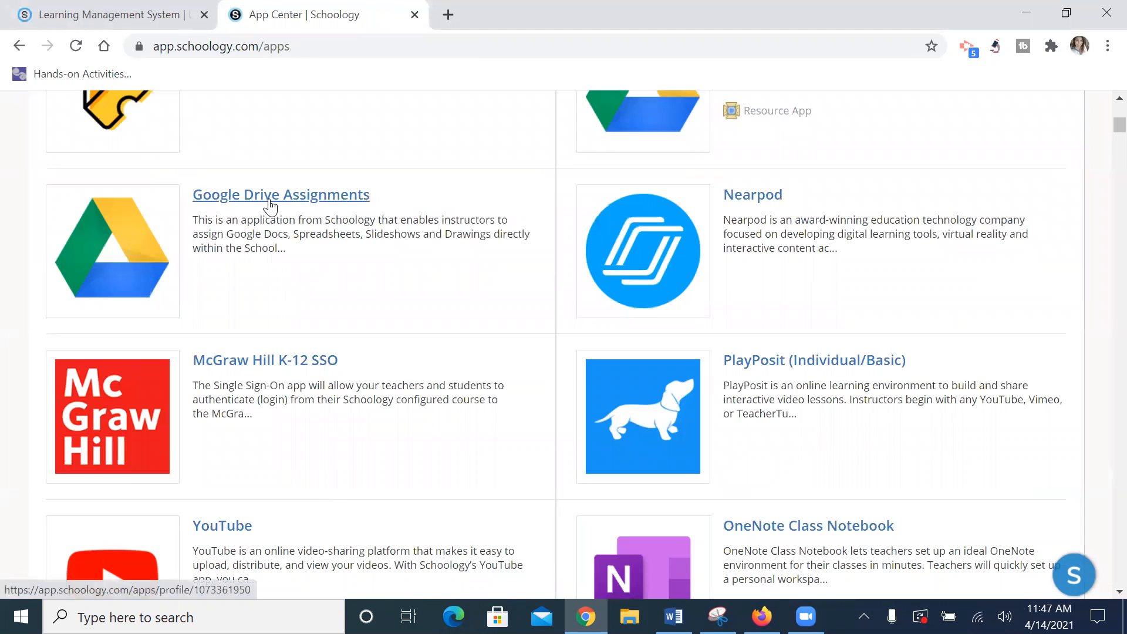
{"action": "left_click", "coordinate": [270, 203]}
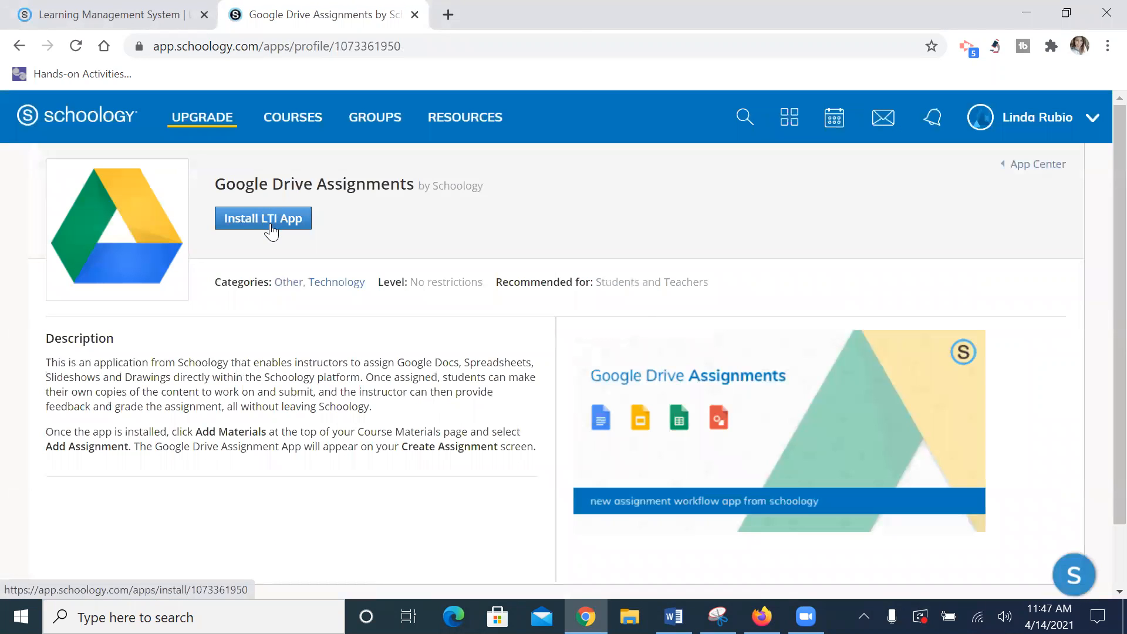
Step: Install Google Drive Assignments for 2nd, 3rd, 4th period and Department Sandbox after accepting the terms
{"action": "left_click", "coordinate": [251, 226]}
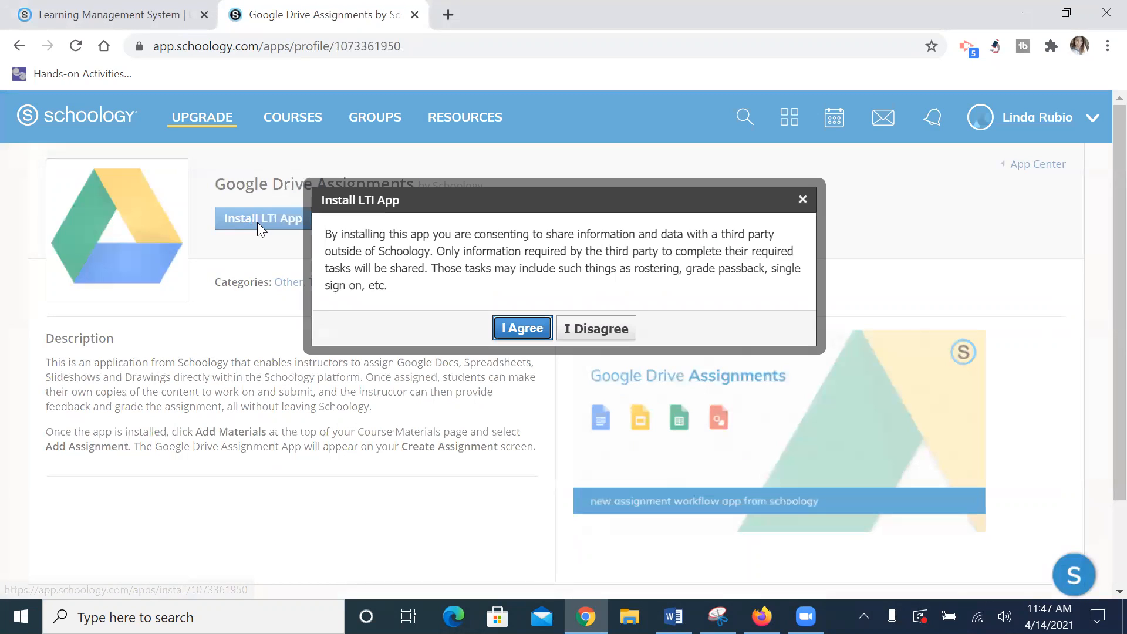
{"action": "left_click", "coordinate": [514, 330]}
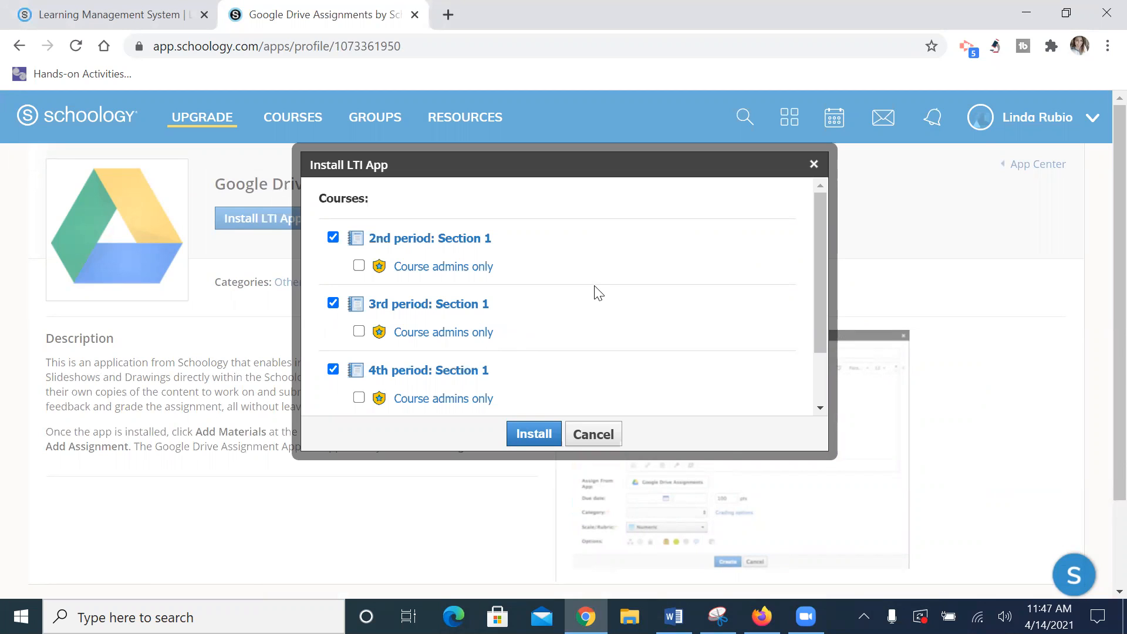
{"action": "scroll", "coordinate": [596, 282], "scroll_direction": "down", "scroll_amount": 1}
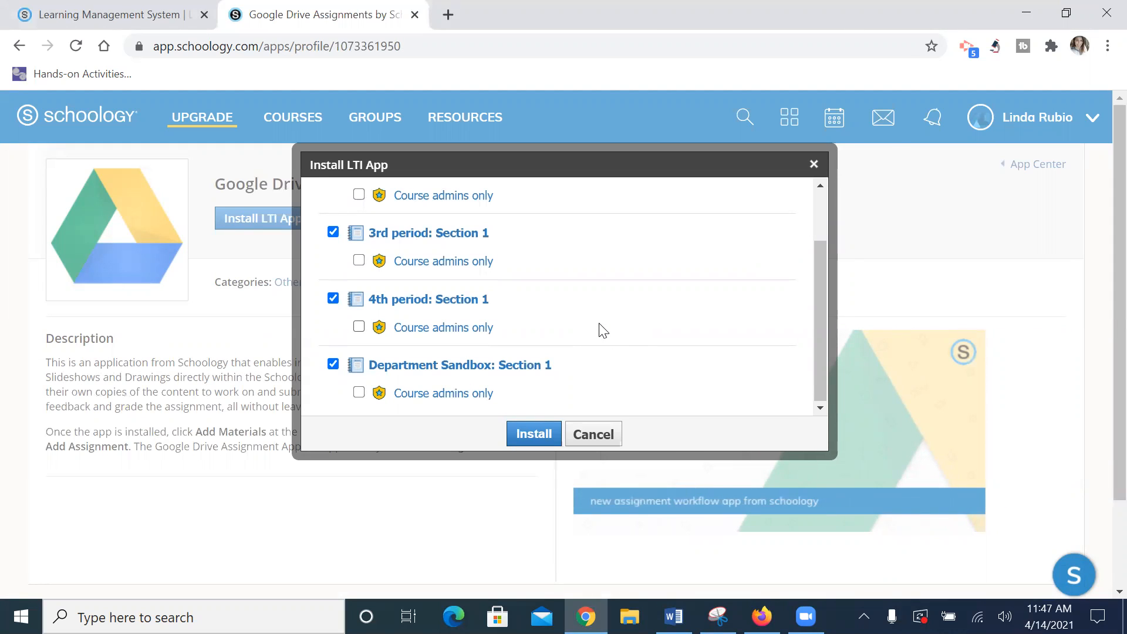
{"action": "left_click", "coordinate": [532, 436]}
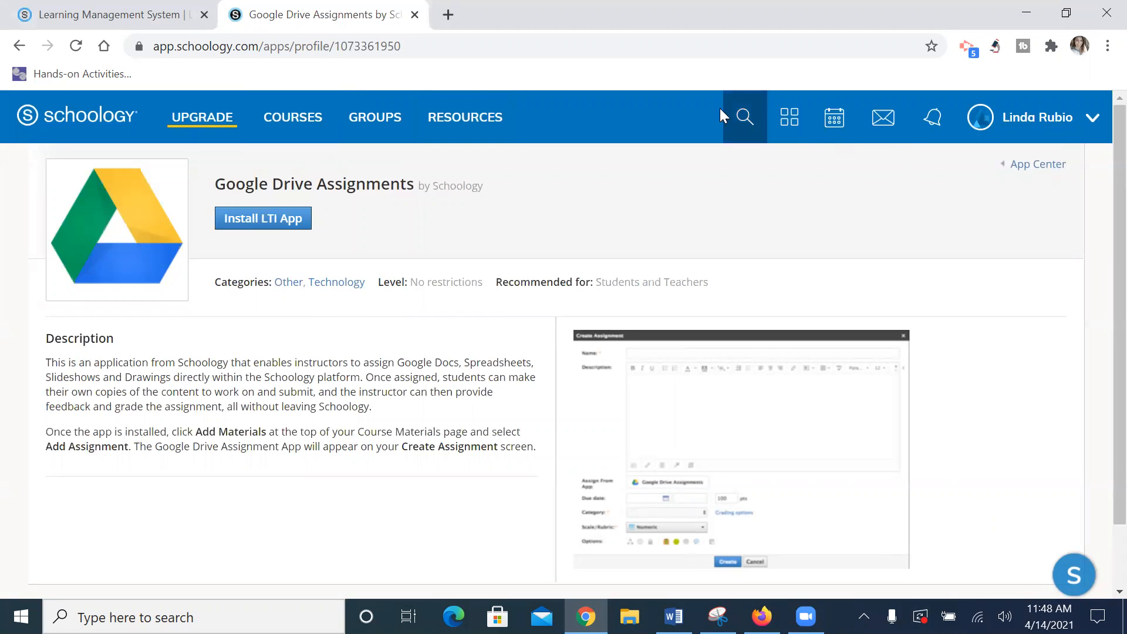
Step: In Department Sandbox, add an assignment named TESTING with description TEST and bring up Google Drive Assignments
{"action": "left_click", "coordinate": [282, 118]}
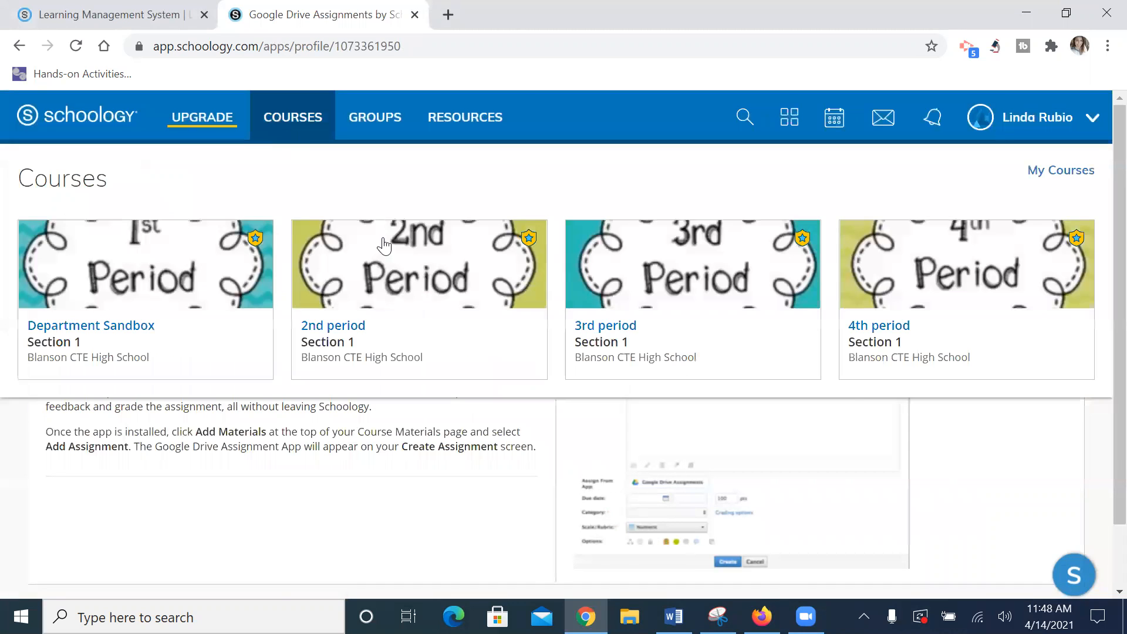
{"action": "left_click", "coordinate": [216, 316]}
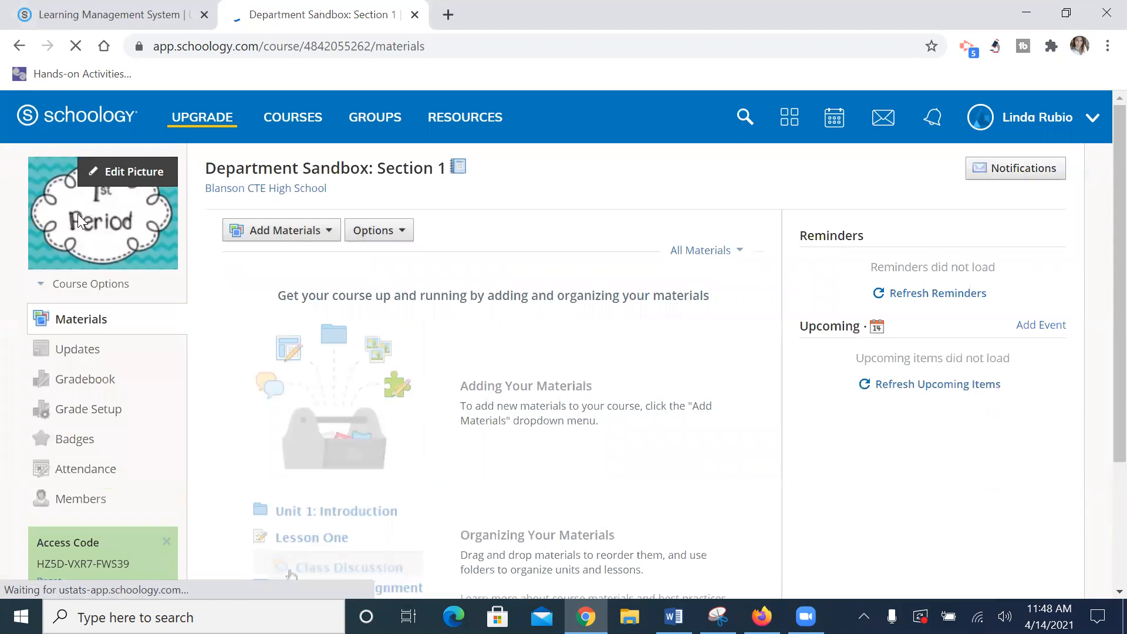
{"action": "left_click", "coordinate": [300, 235]}
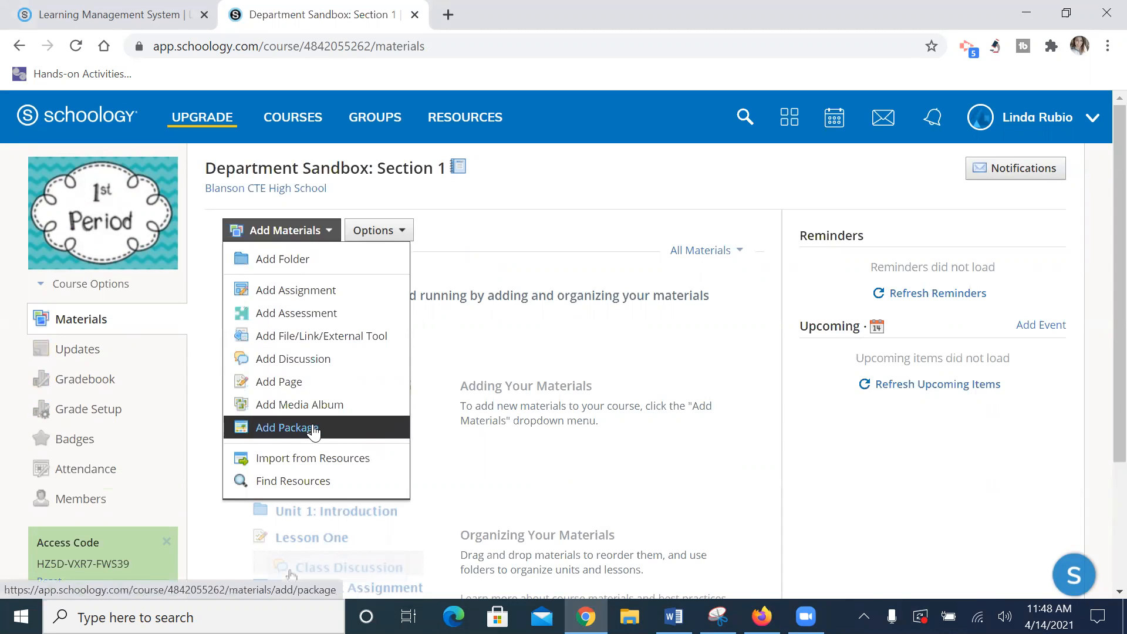
{"action": "left_click", "coordinate": [314, 290]}
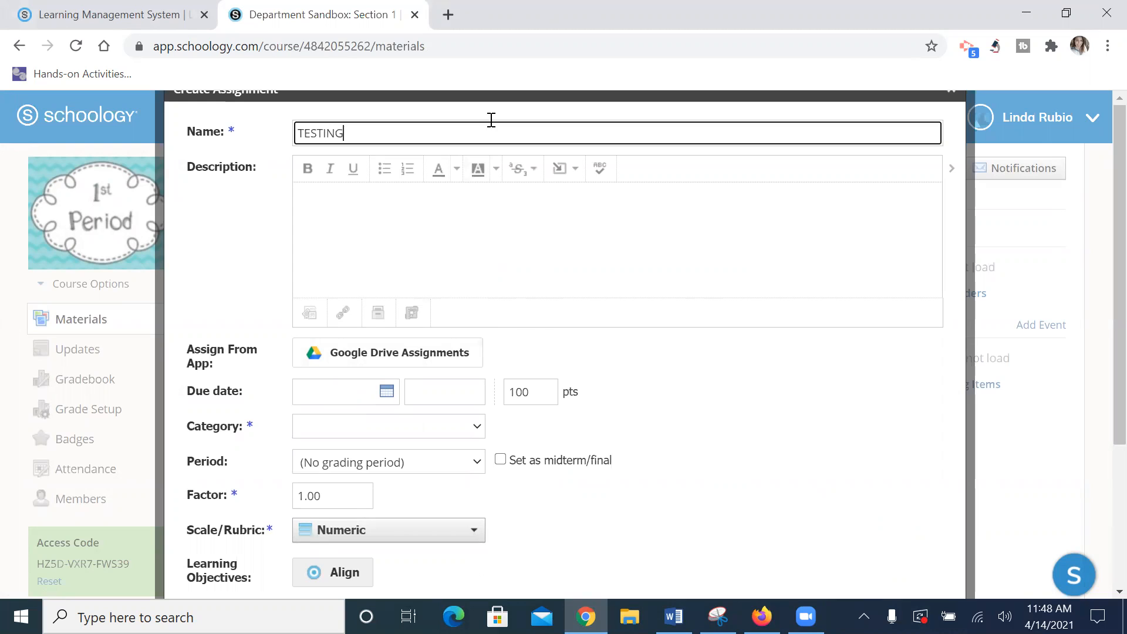
{"action": "left_click", "coordinate": [468, 205]}
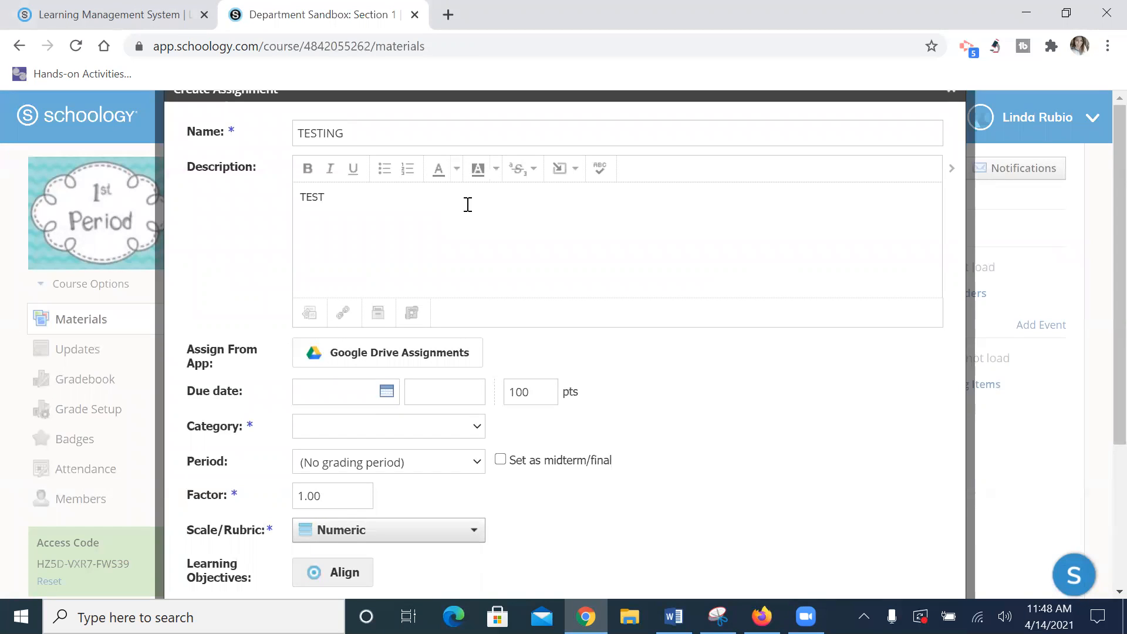
{"action": "left_click", "coordinate": [451, 362]}
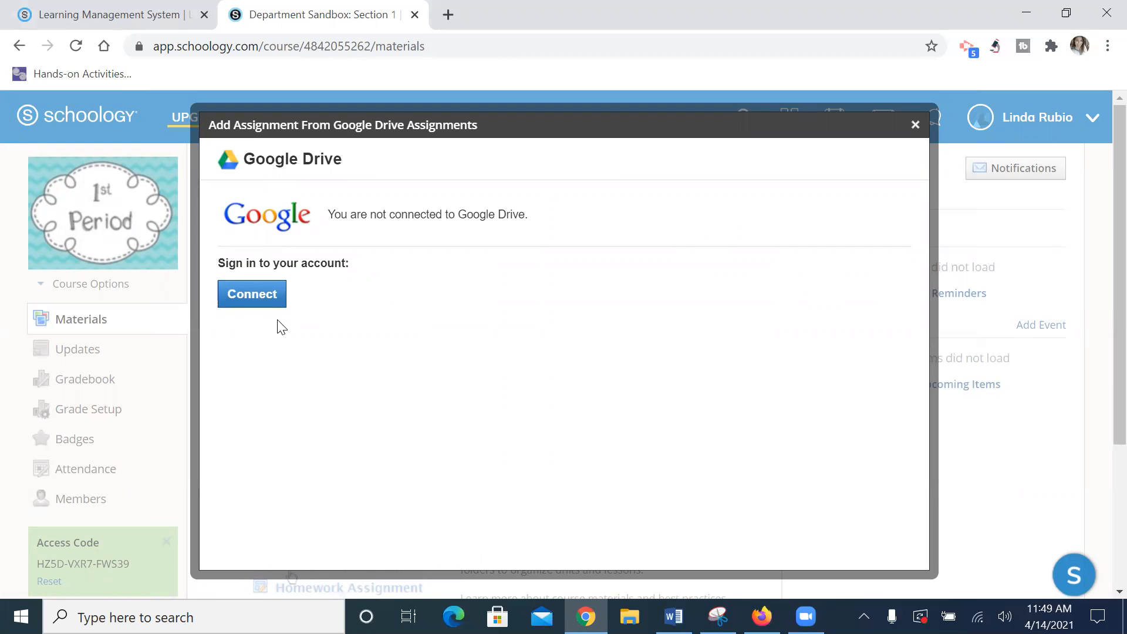
Step: Connect a Google account and allow Schoology to access its Google Drive files
{"action": "left_click", "coordinate": [264, 296]}
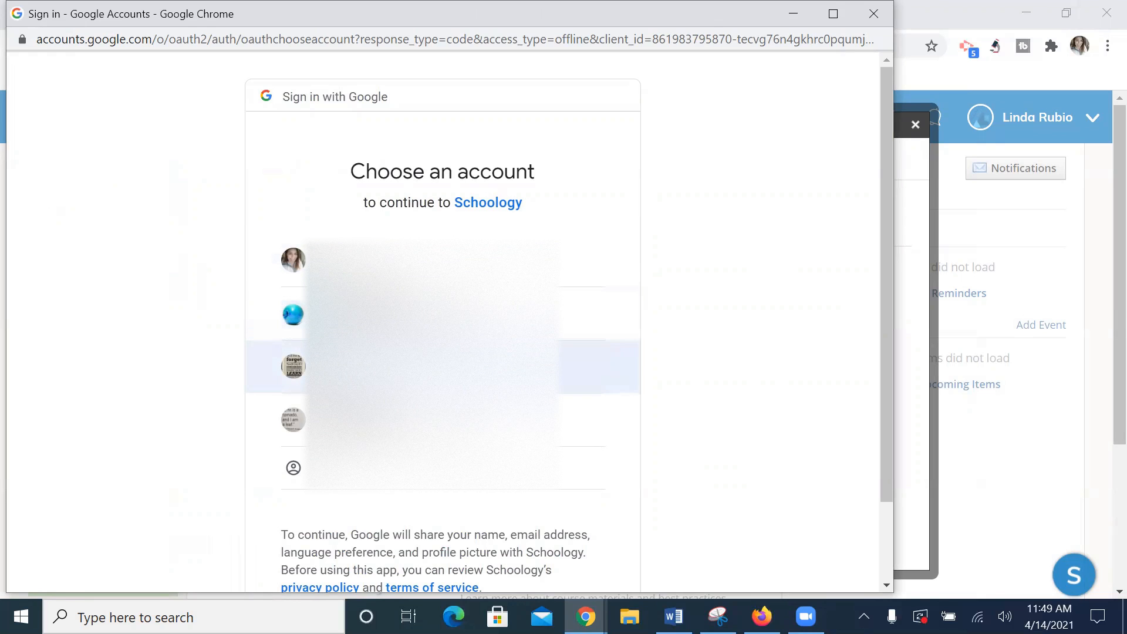
{"action": "left_click", "coordinate": [433, 367]}
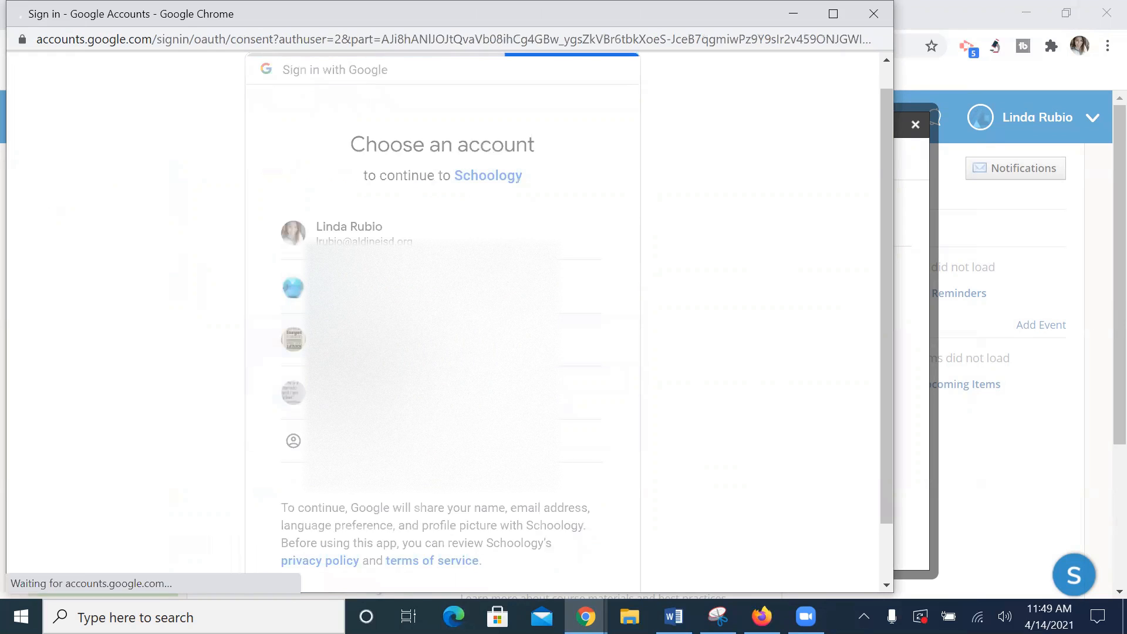
{"action": "left_click", "coordinate": [566, 562]}
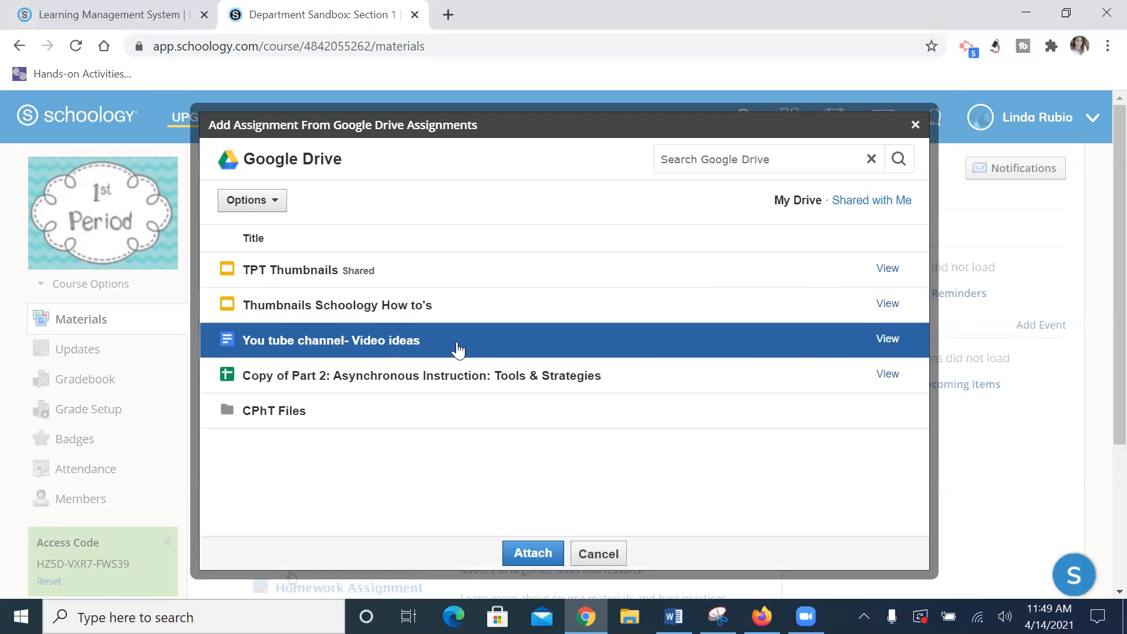
{"action": "left_click", "coordinate": [888, 339]}
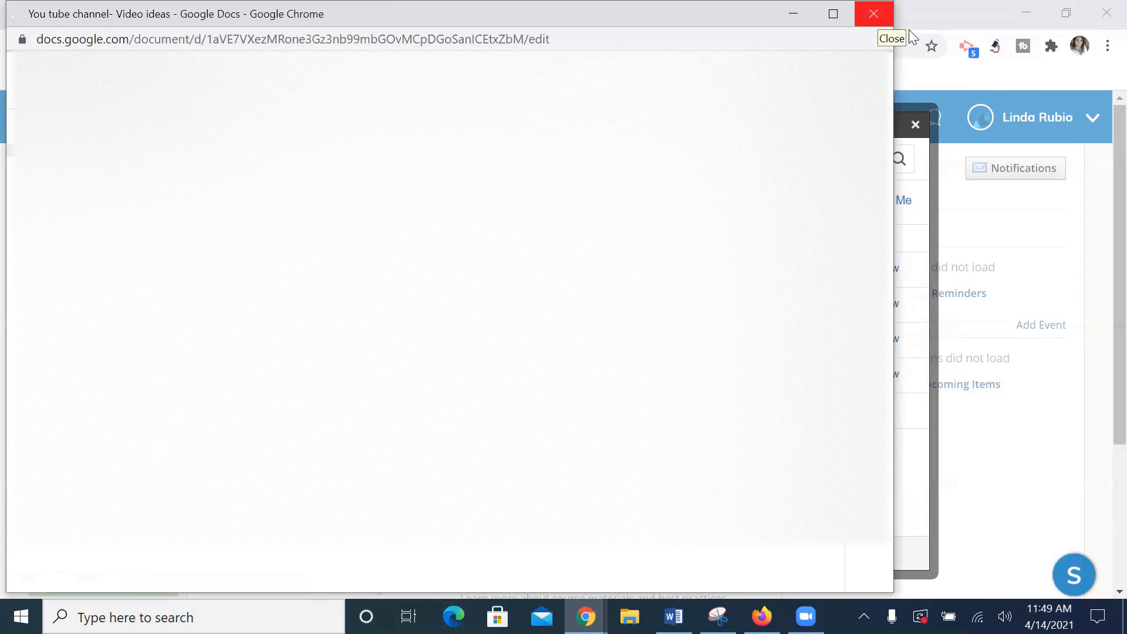
{"action": "left_click", "coordinate": [874, 14]}
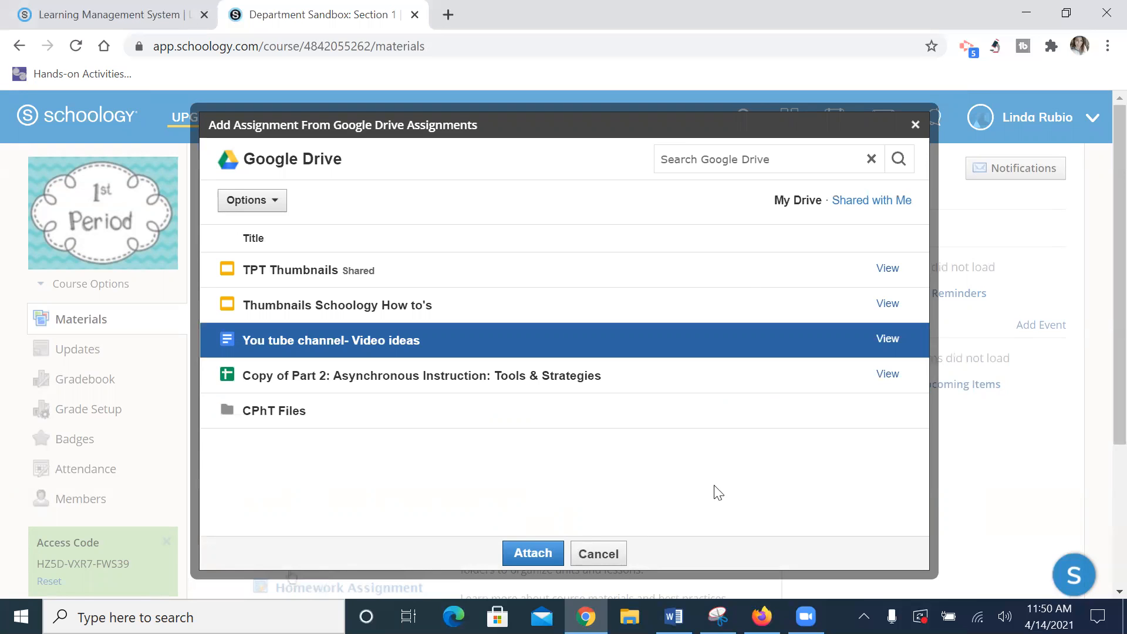
Step: Attach the You tube channel- Video ideas doc and create a new grading category named TESTING
{"action": "left_click", "coordinate": [533, 554]}
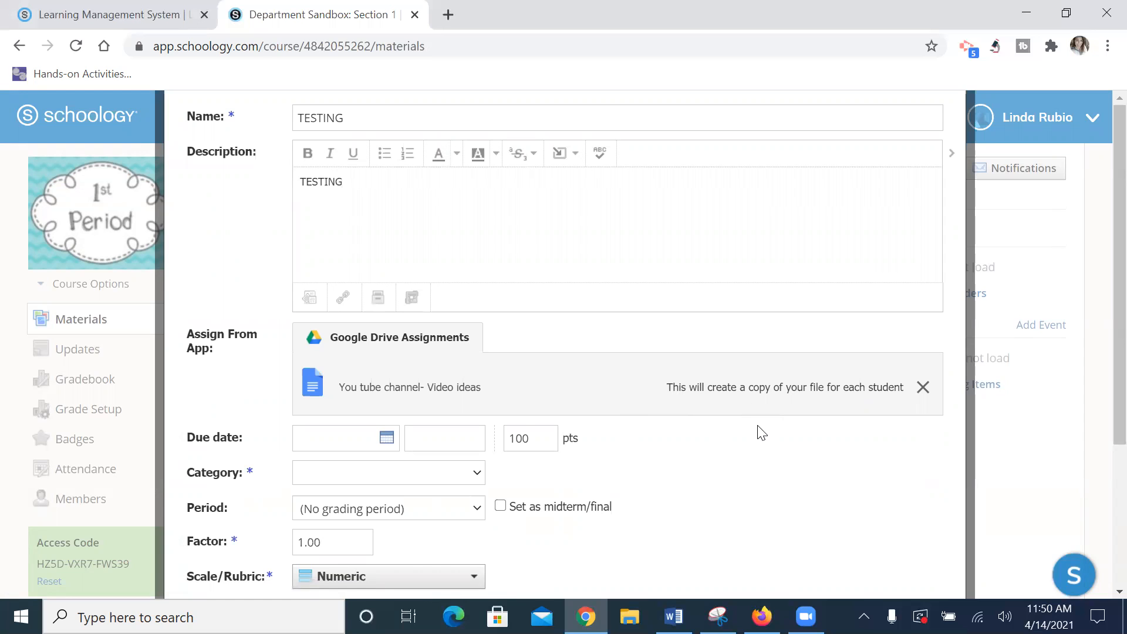
{"action": "scroll", "coordinate": [762, 433], "scroll_direction": "down", "scroll_amount": 3}
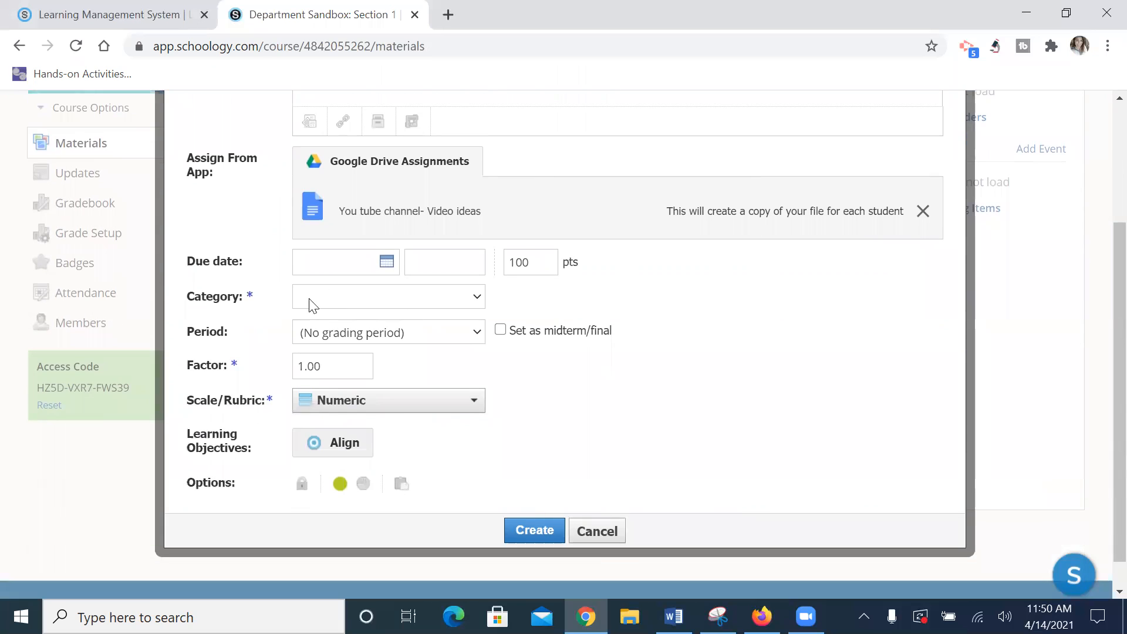
{"action": "left_click", "coordinate": [369, 297]}
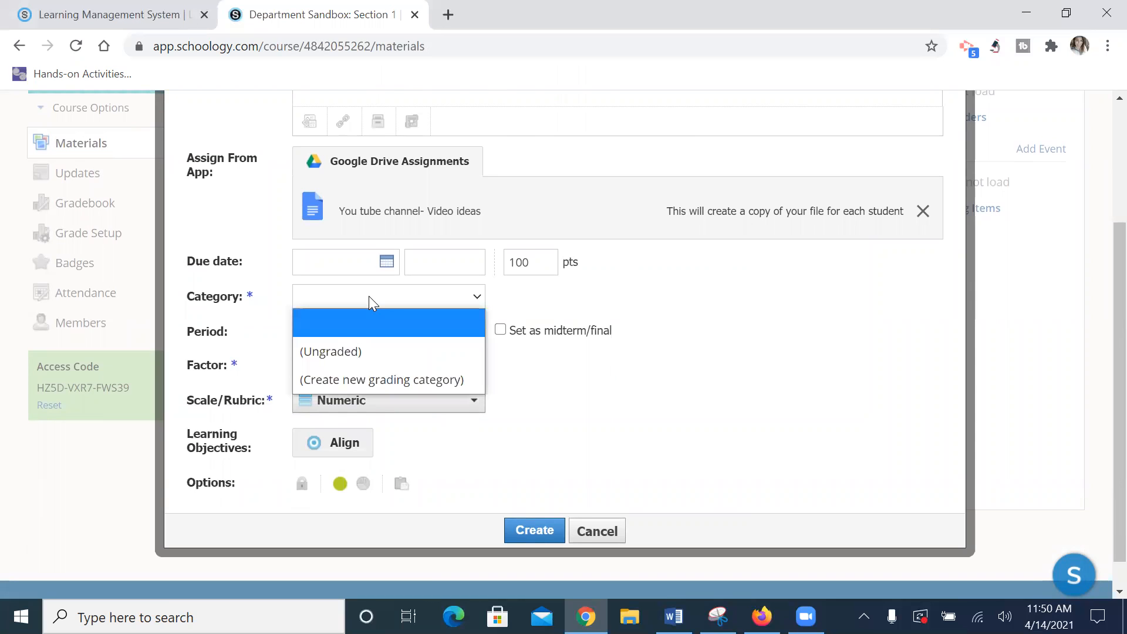
{"action": "left_click", "coordinate": [370, 378]}
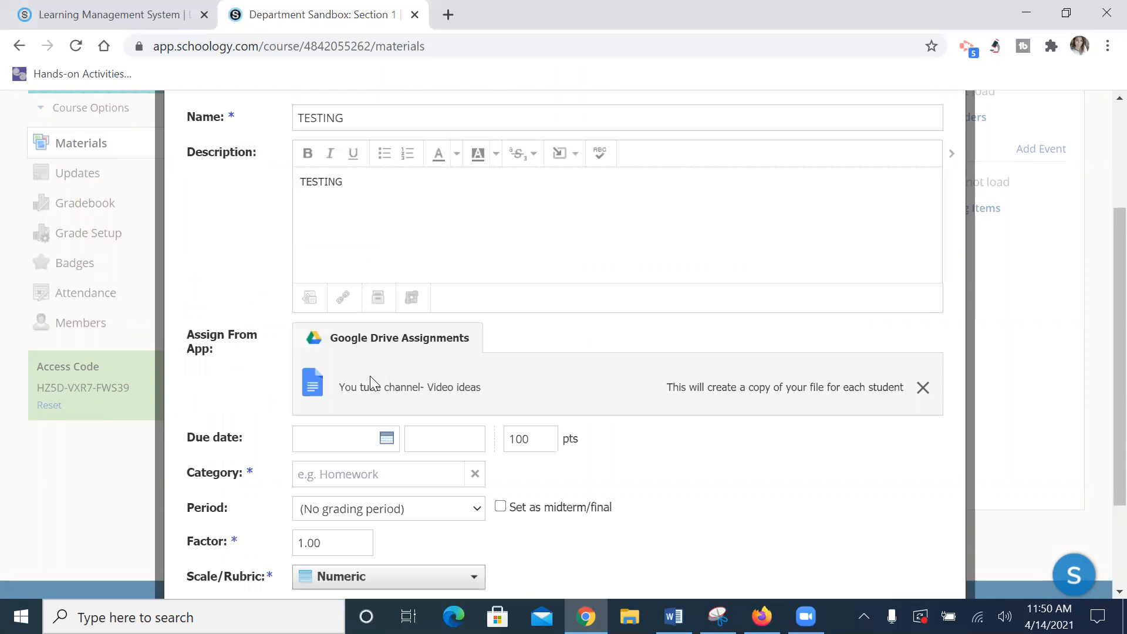
{"action": "left_click", "coordinate": [369, 476]}
{"action": "left_click", "coordinate": [475, 474]}
{"action": "scroll", "coordinate": [456, 461], "scroll_direction": "down", "scroll_amount": 1}
{"action": "left_click", "coordinate": [475, 389]}
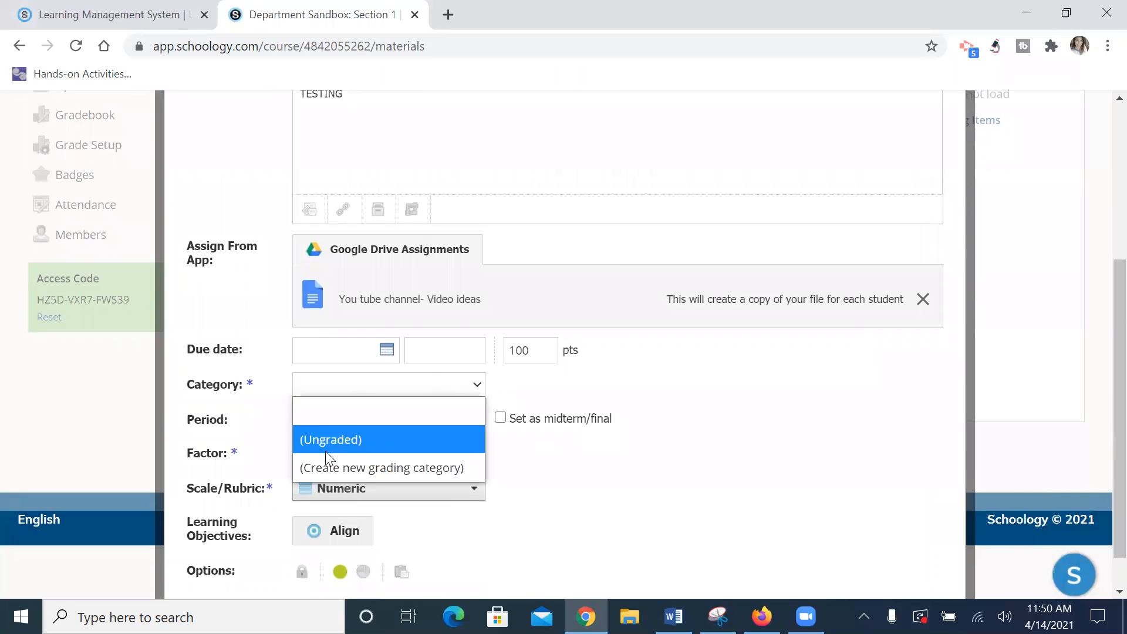
{"action": "left_click", "coordinate": [360, 467]}
{"action": "left_click", "coordinate": [384, 473]}
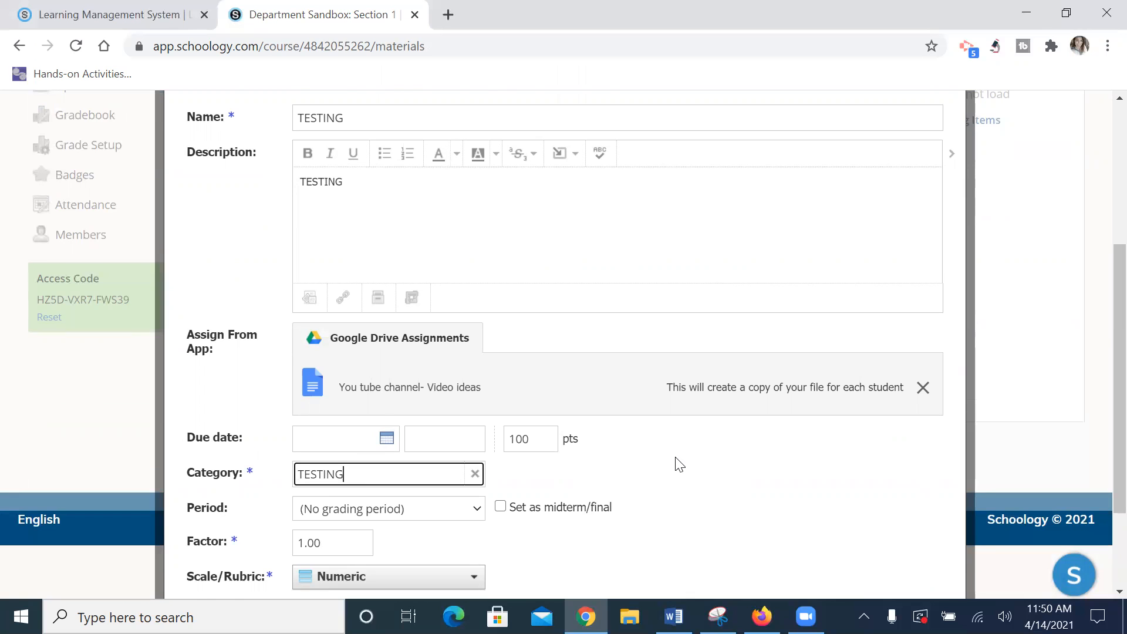
Step: Set the grading scale to A +/- and create the assignment
{"action": "scroll", "coordinate": [674, 462], "scroll_direction": "down", "scroll_amount": 2}
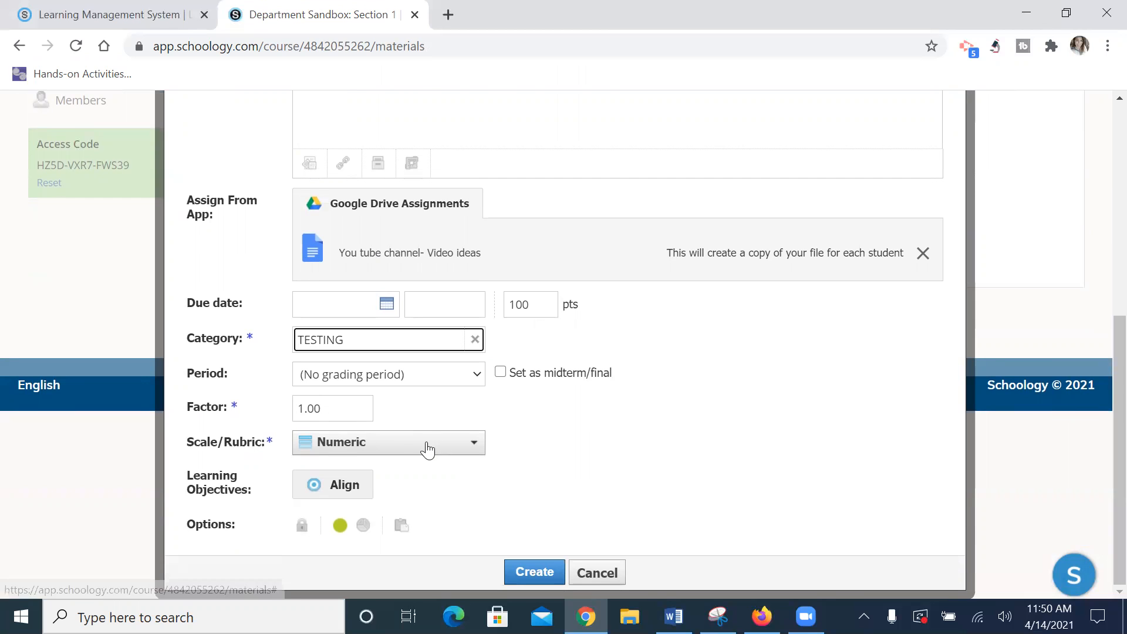
{"action": "left_click", "coordinate": [396, 445]}
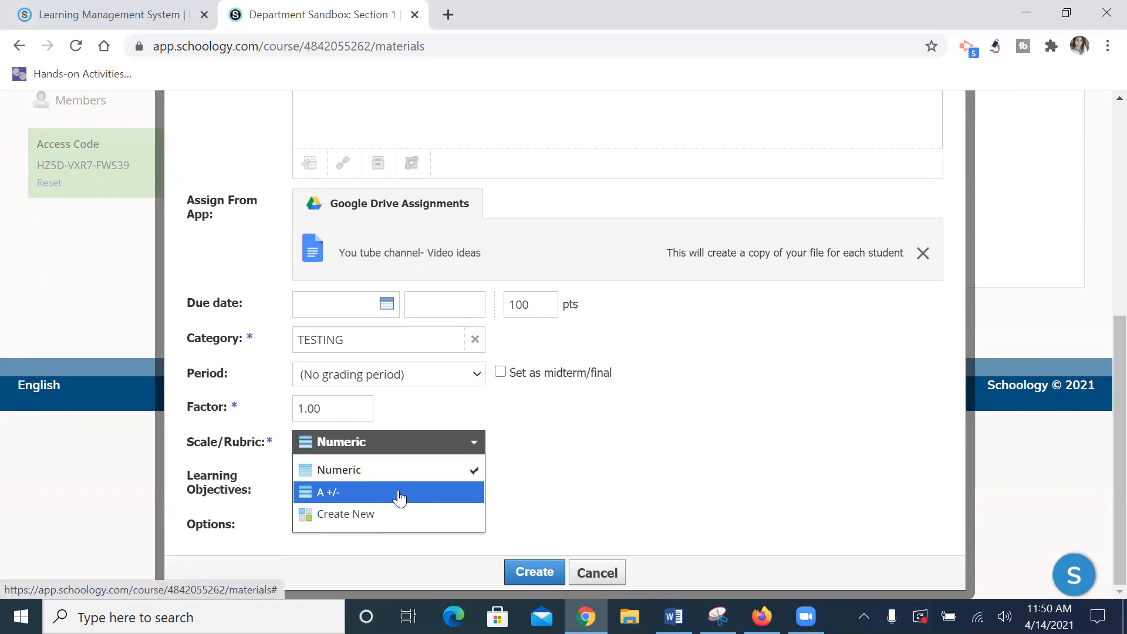
{"action": "left_click", "coordinate": [399, 494]}
{"action": "scroll", "coordinate": [497, 459], "scroll_direction": "down", "scroll_amount": 3}
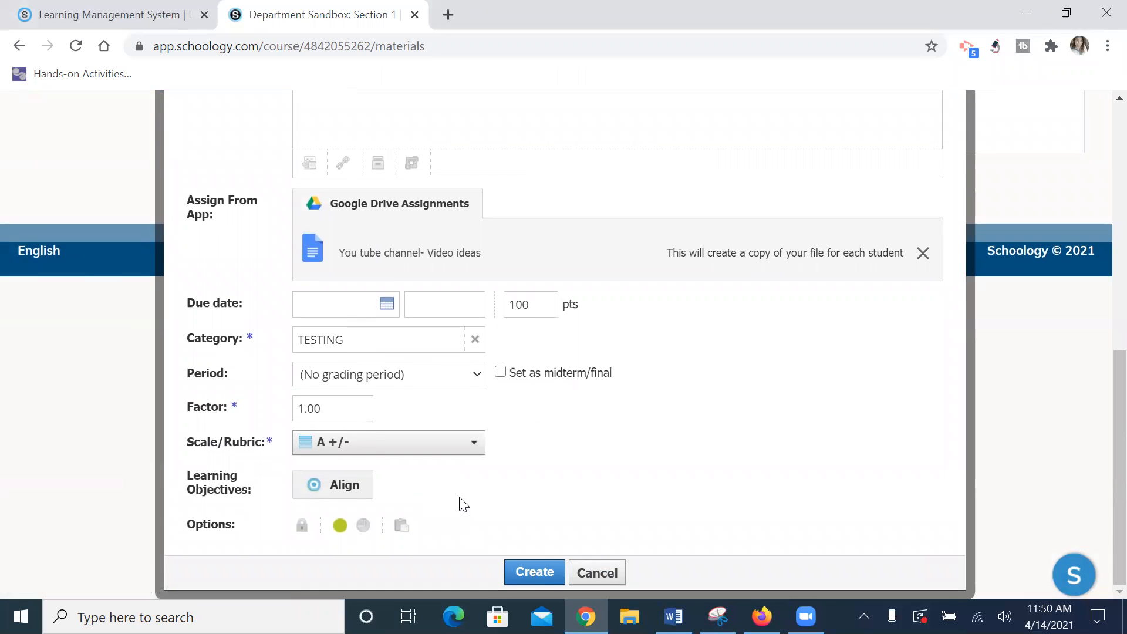
{"action": "left_click", "coordinate": [534, 572]}
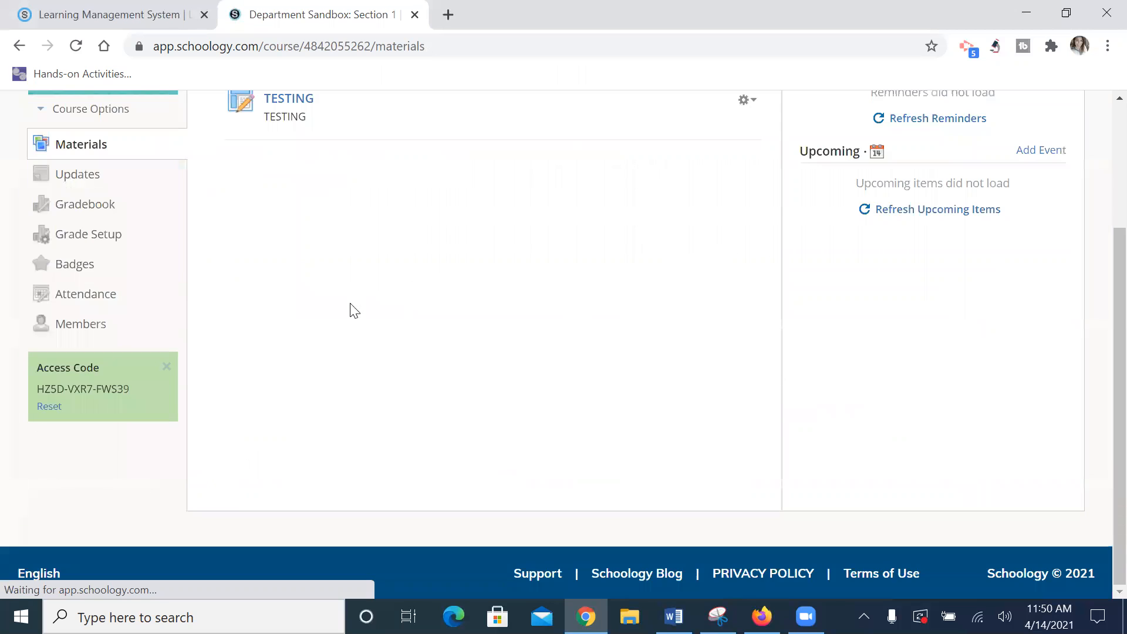
Step: Open the new TESTING assignment from the Department Sandbox materials list
{"action": "left_click", "coordinate": [292, 276]}
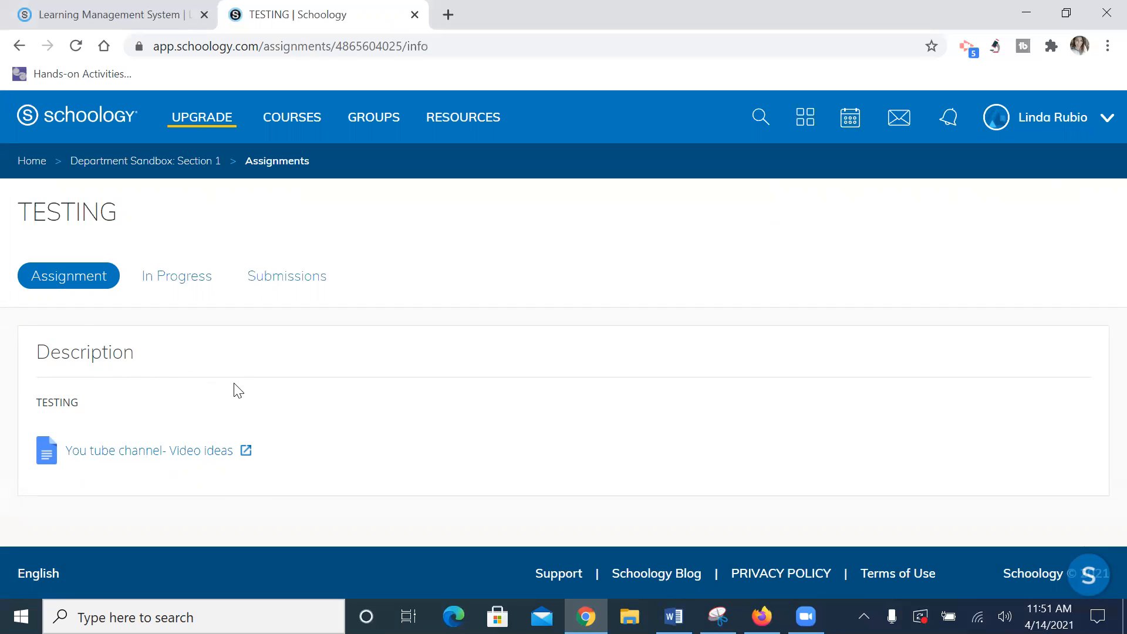
Step: Check TESTING's Submissions and In Progress tabs, then return to Department Sandbox: Section 1 materials
{"action": "left_click", "coordinate": [276, 283]}
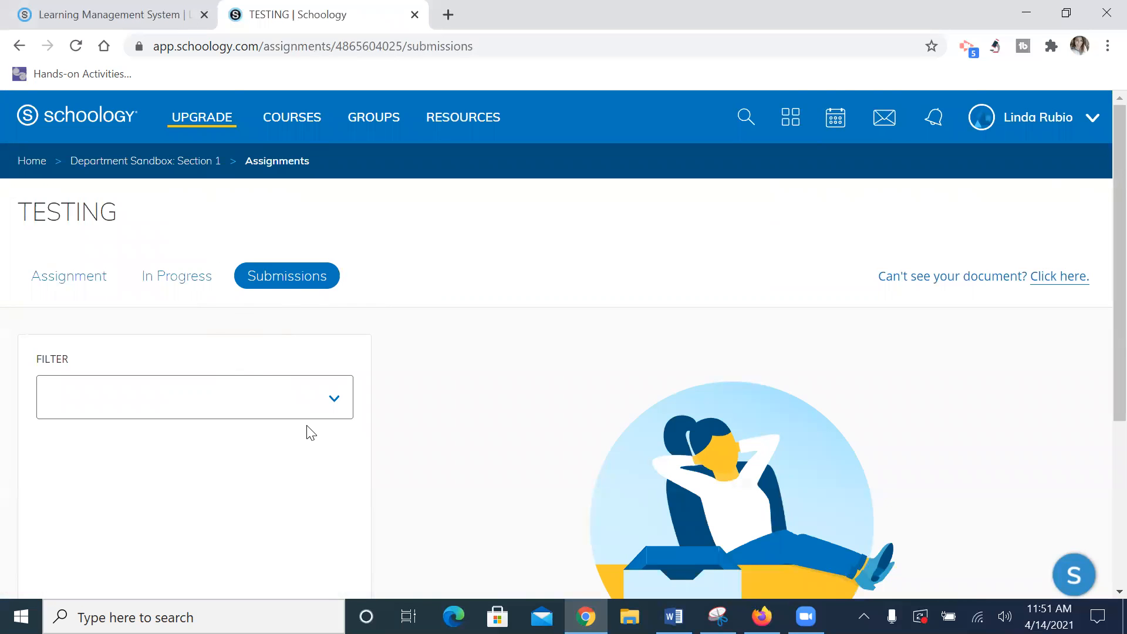
{"action": "scroll", "coordinate": [594, 405], "scroll_direction": "down", "scroll_amount": 1}
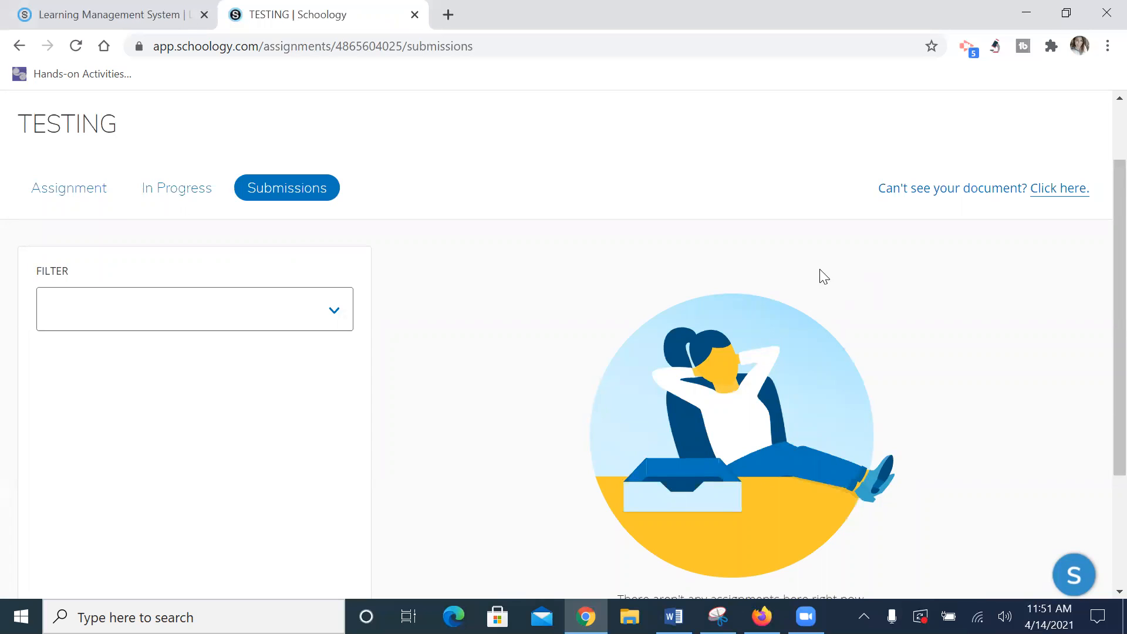
{"action": "left_click", "coordinate": [171, 187]}
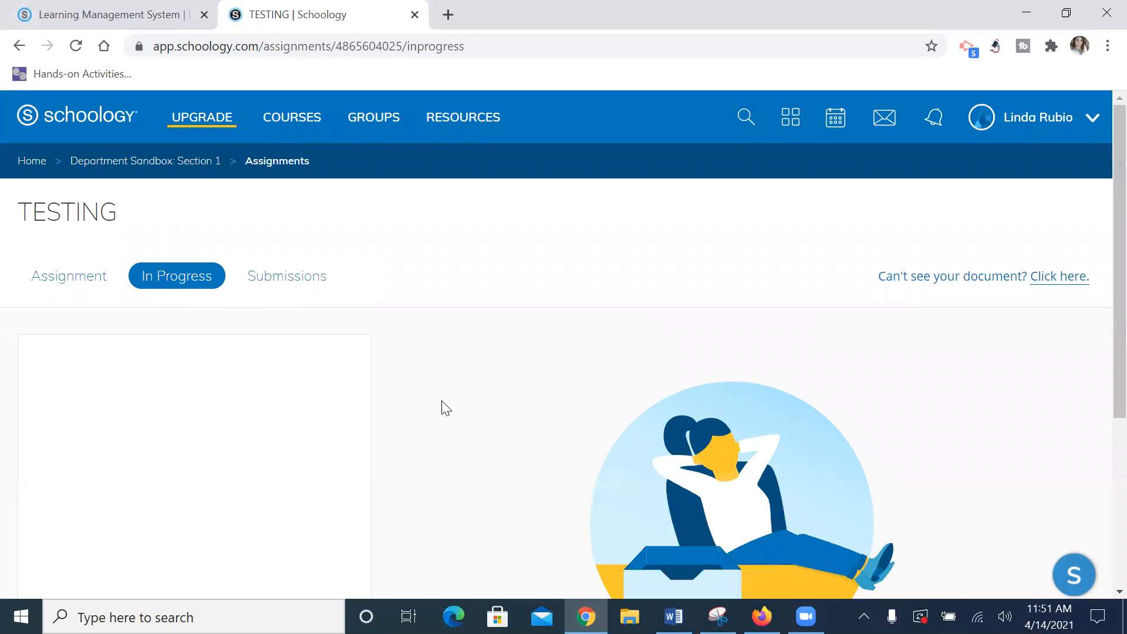
{"action": "left_click", "coordinate": [80, 279]}
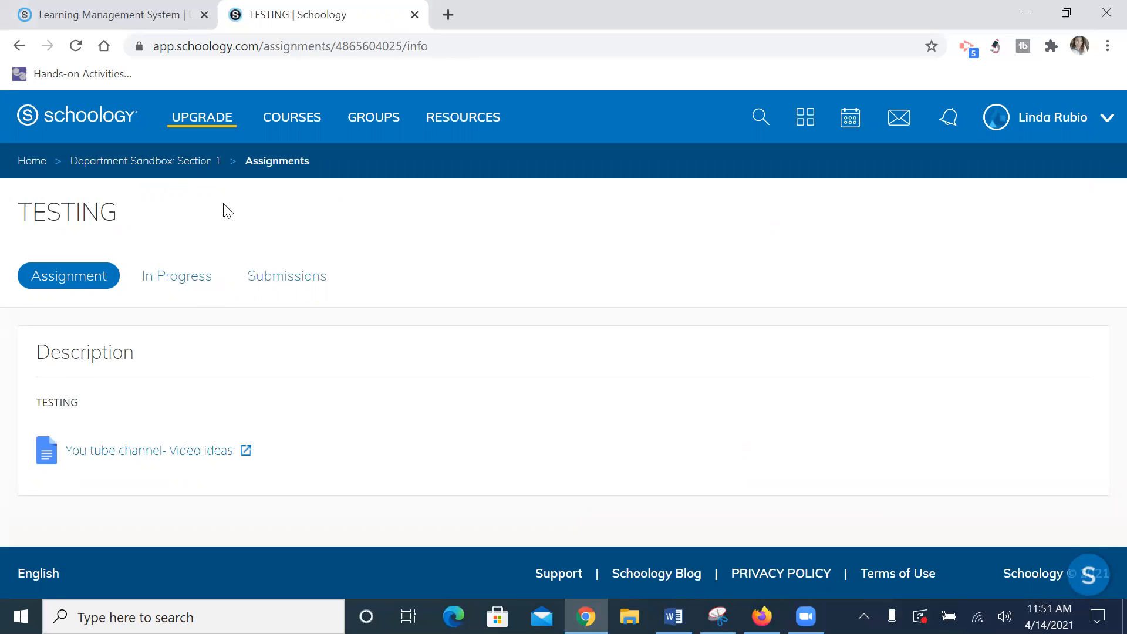
{"action": "left_click", "coordinate": [189, 166]}
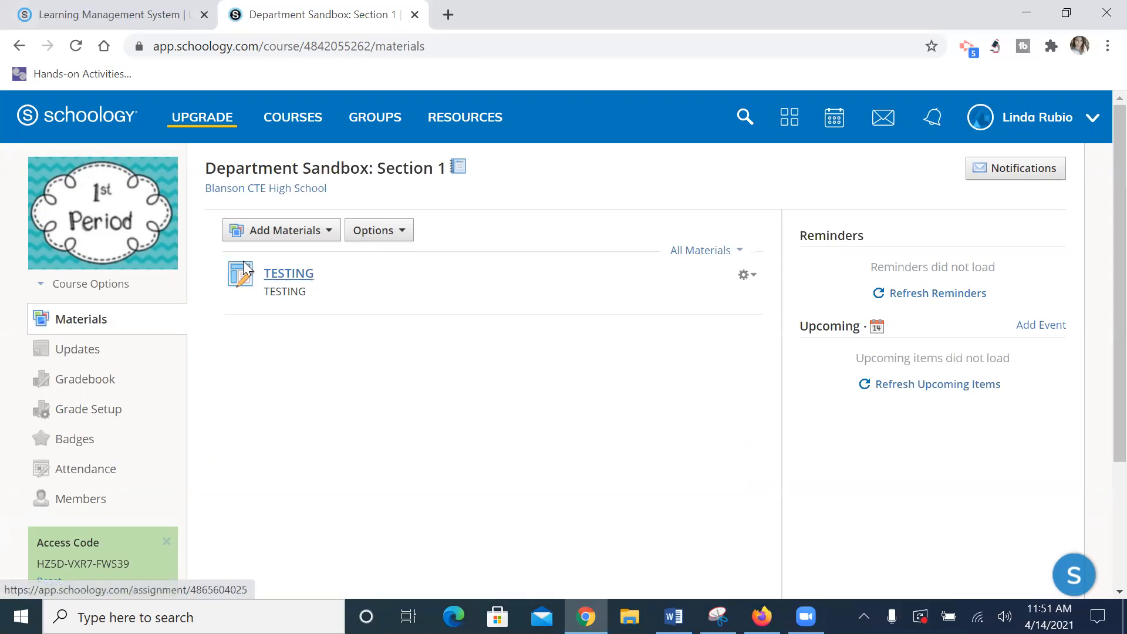
Step: Copy TESTING to 3rd period: Section 1 with its category left as (Ungraded)
{"action": "left_click", "coordinate": [746, 278]}
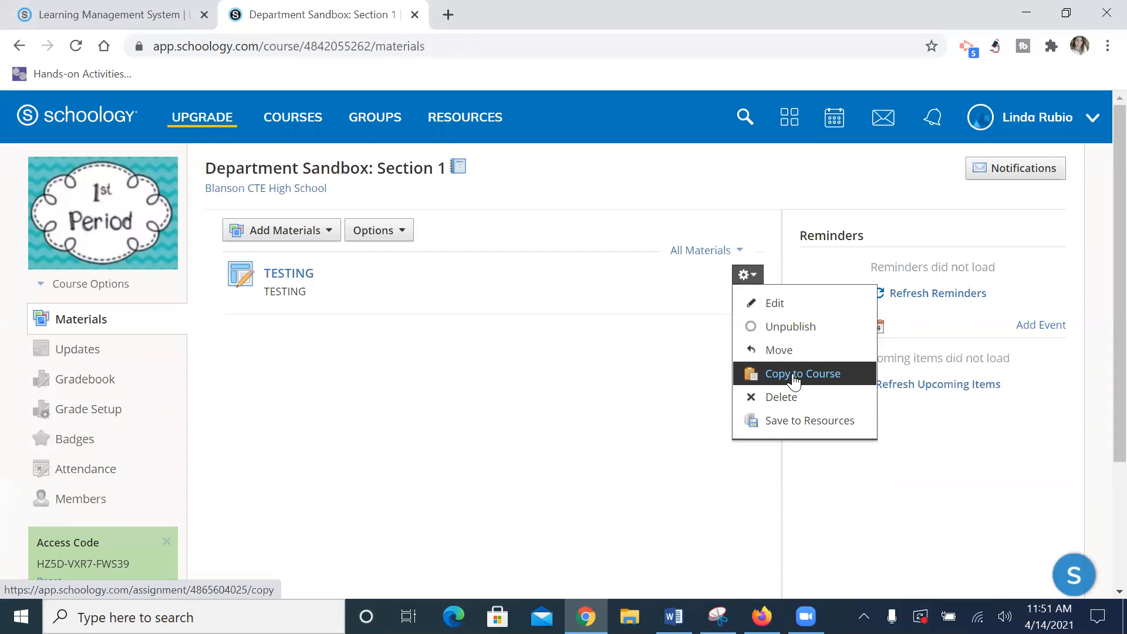
{"action": "left_click", "coordinate": [790, 377]}
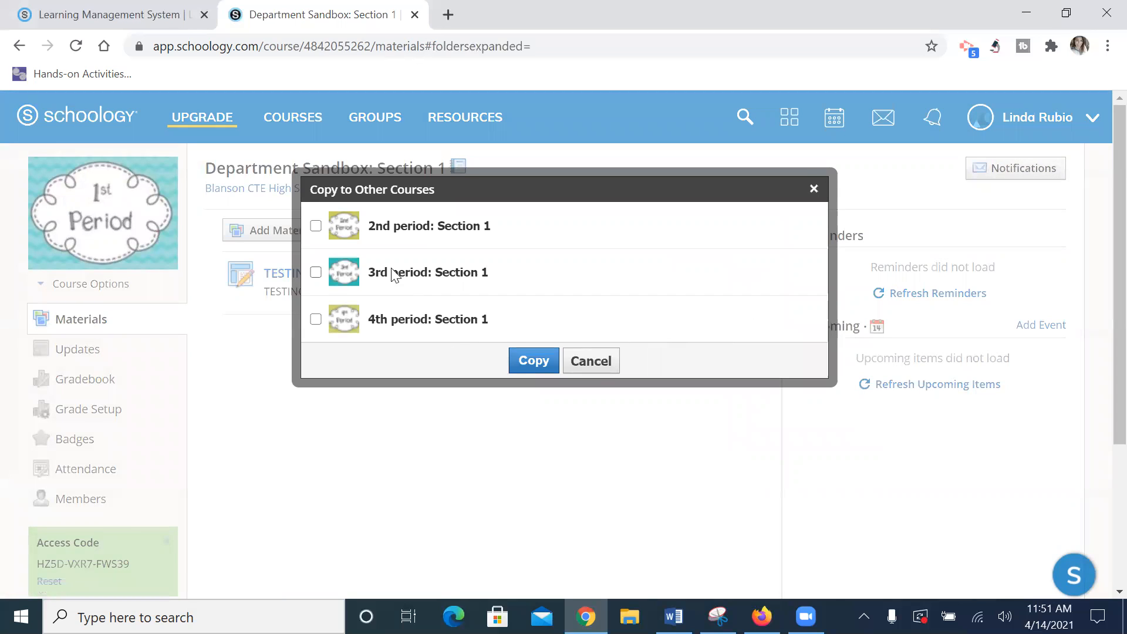
{"action": "left_click", "coordinate": [315, 273]}
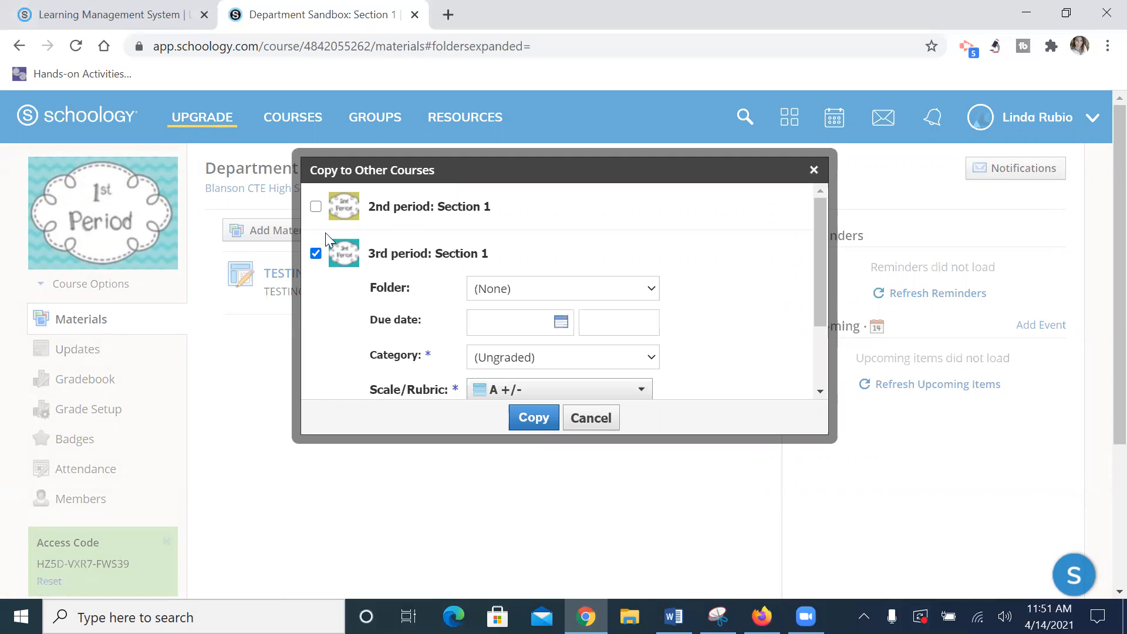
{"action": "scroll", "coordinate": [432, 289], "scroll_direction": "down", "scroll_amount": 1}
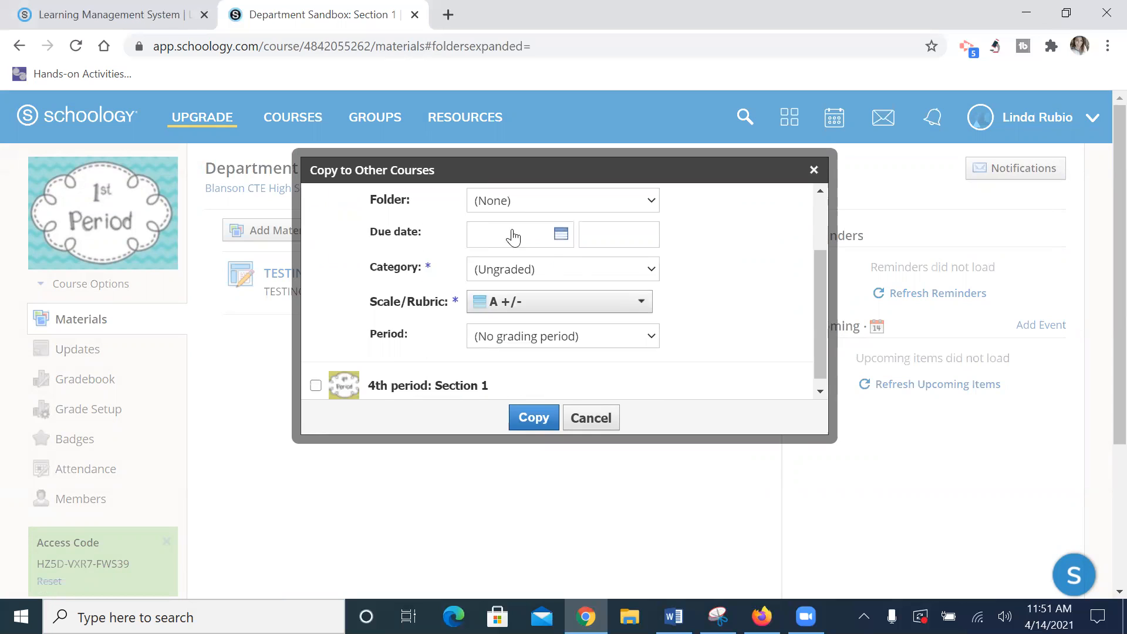
{"action": "left_click", "coordinate": [540, 270]}
{"action": "left_click", "coordinate": [534, 293]}
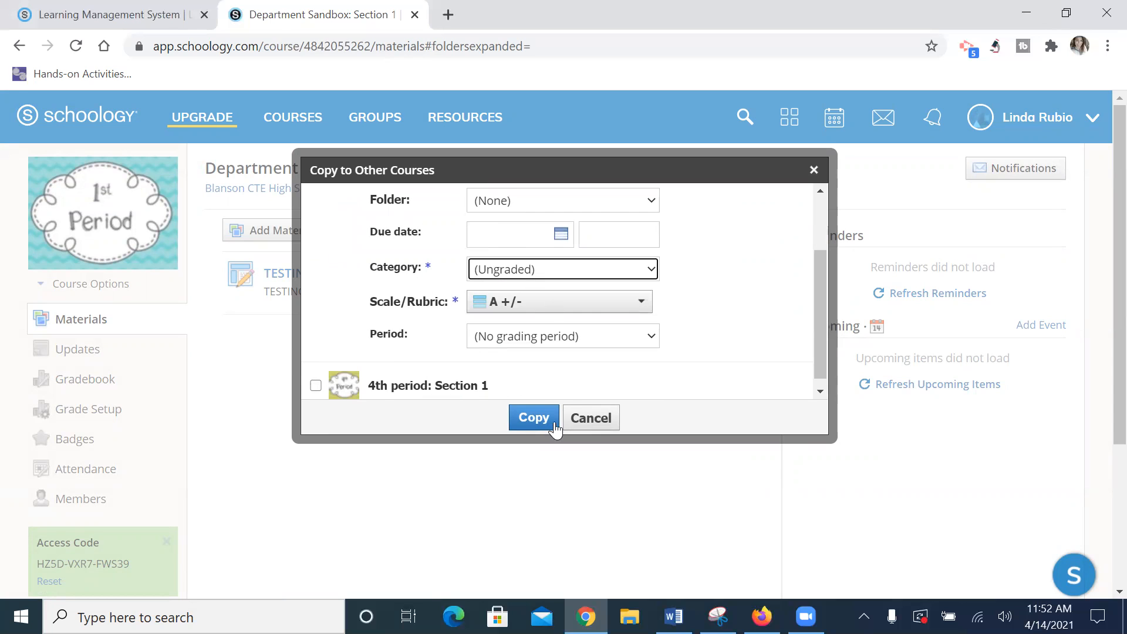
{"action": "left_click", "coordinate": [534, 417]}
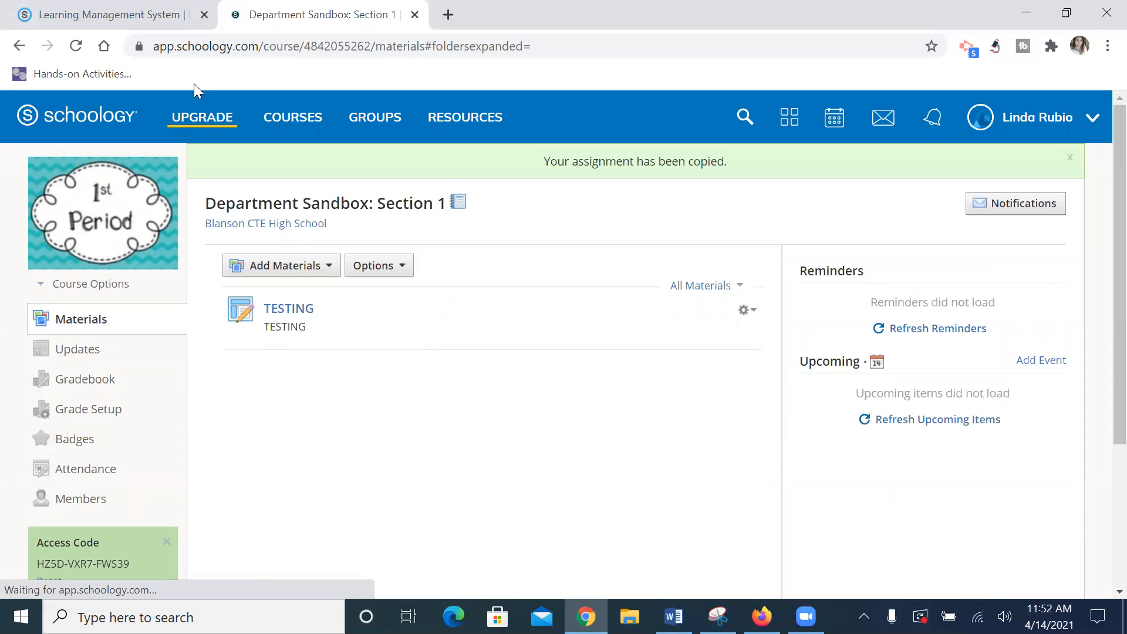
Step: Go to the 3rd period: Section 1 course and open the copied TESTING assignment
{"action": "left_click", "coordinate": [271, 123]}
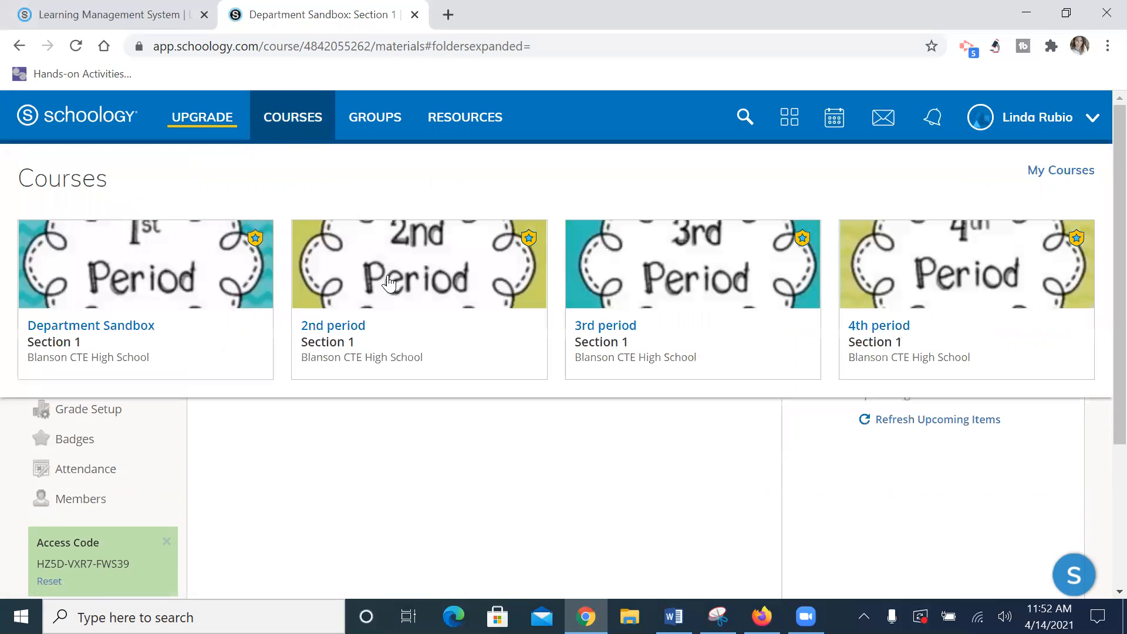
{"action": "left_click", "coordinate": [394, 310]}
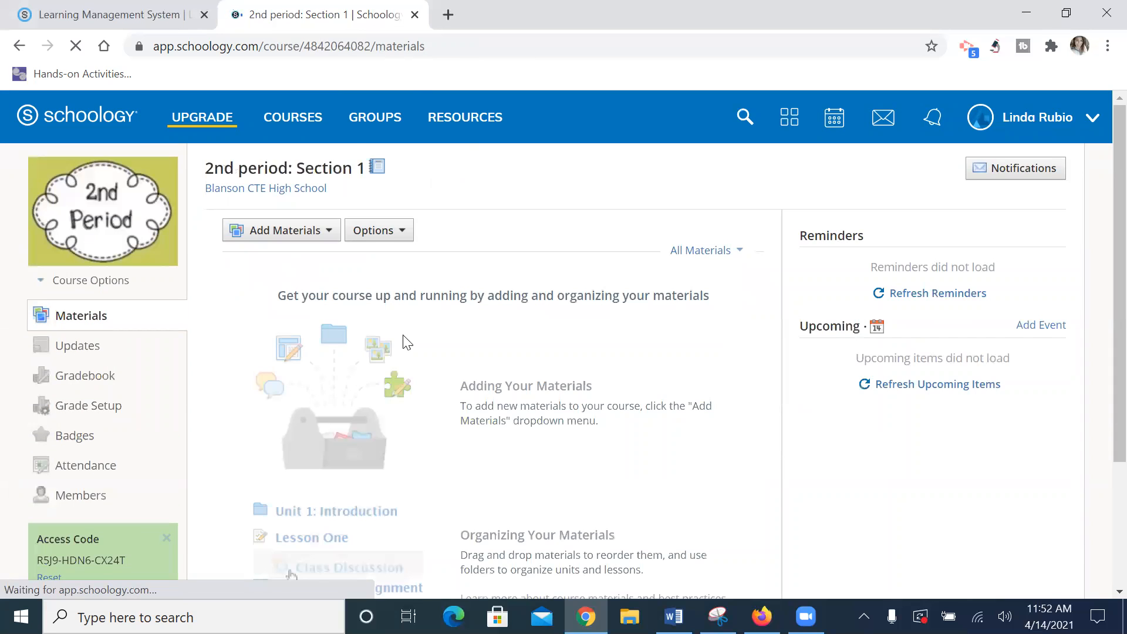
{"action": "left_click", "coordinate": [364, 123]}
{"action": "left_click", "coordinate": [289, 118]}
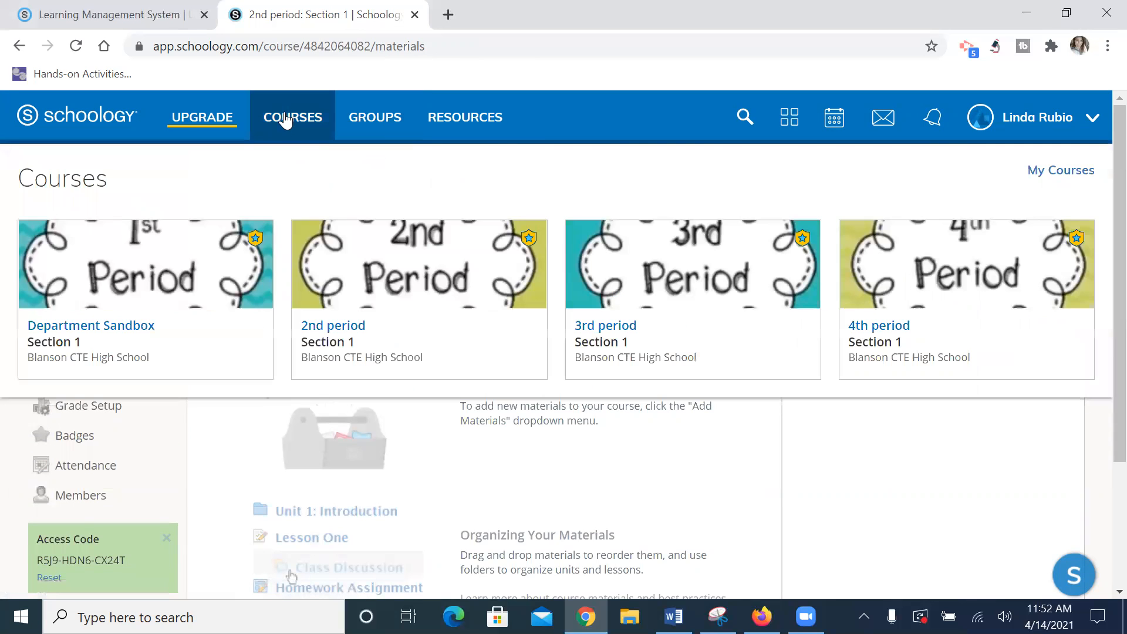
{"action": "left_click", "coordinate": [651, 297]}
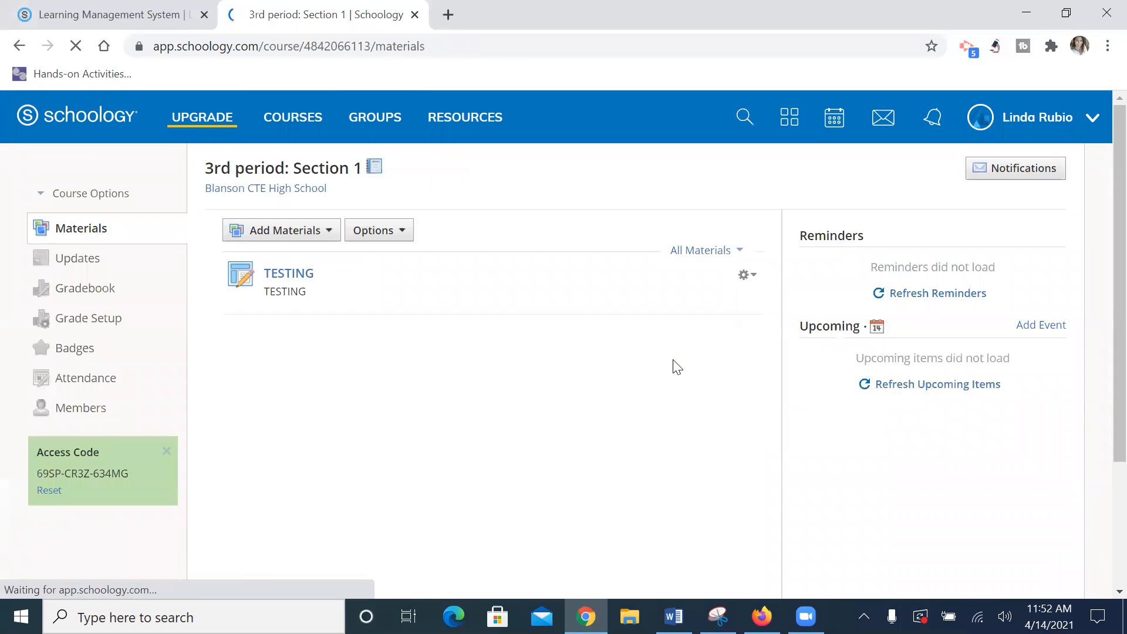
{"action": "left_click", "coordinate": [286, 280]}
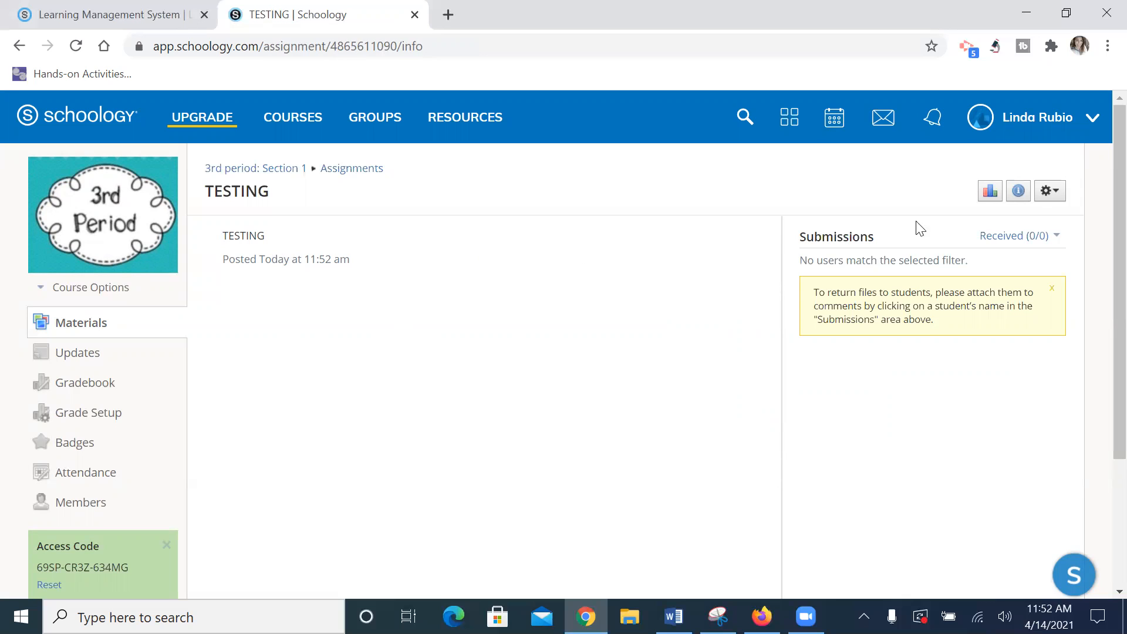
{"action": "left_click", "coordinate": [1058, 197]}
{"action": "left_click", "coordinate": [1022, 233]}
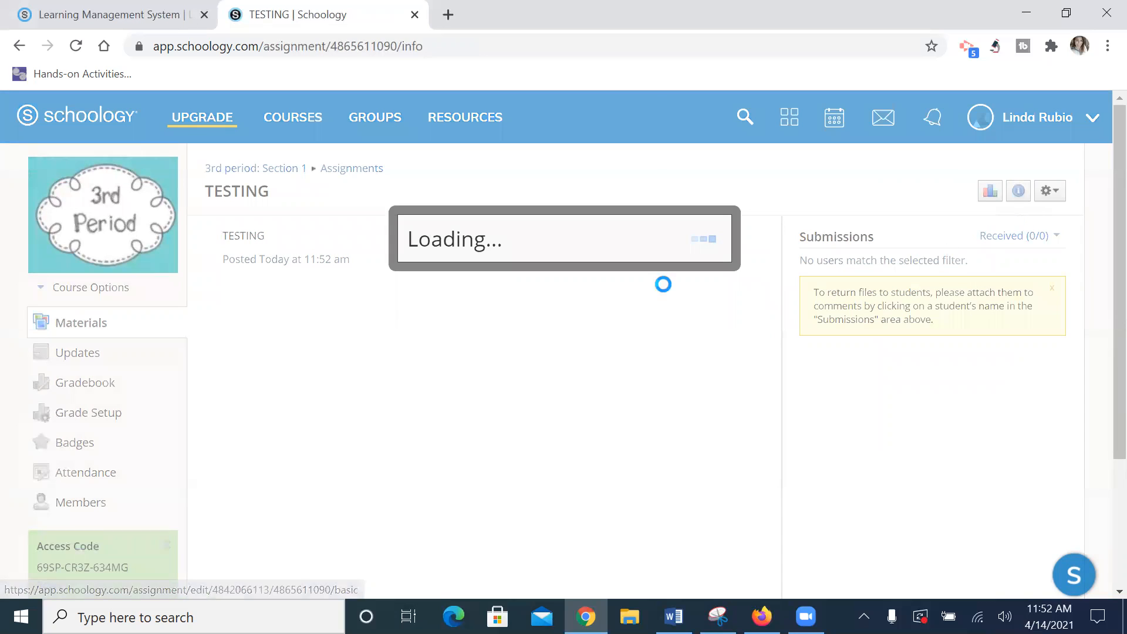
{"action": "left_click", "coordinate": [371, 369]}
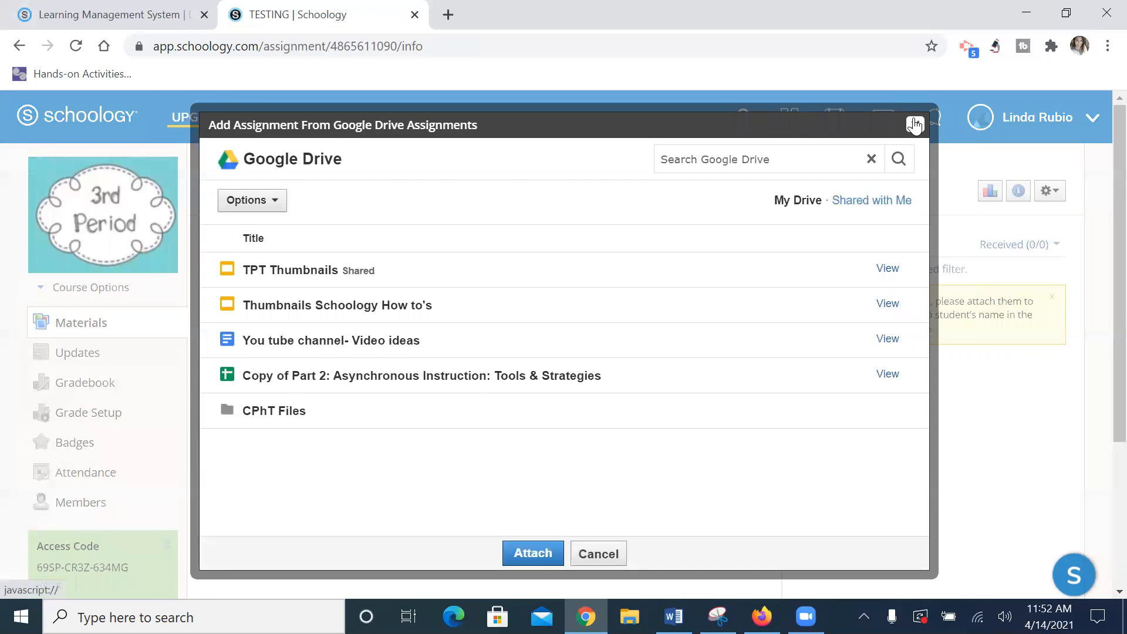
{"action": "left_click", "coordinate": [915, 124]}
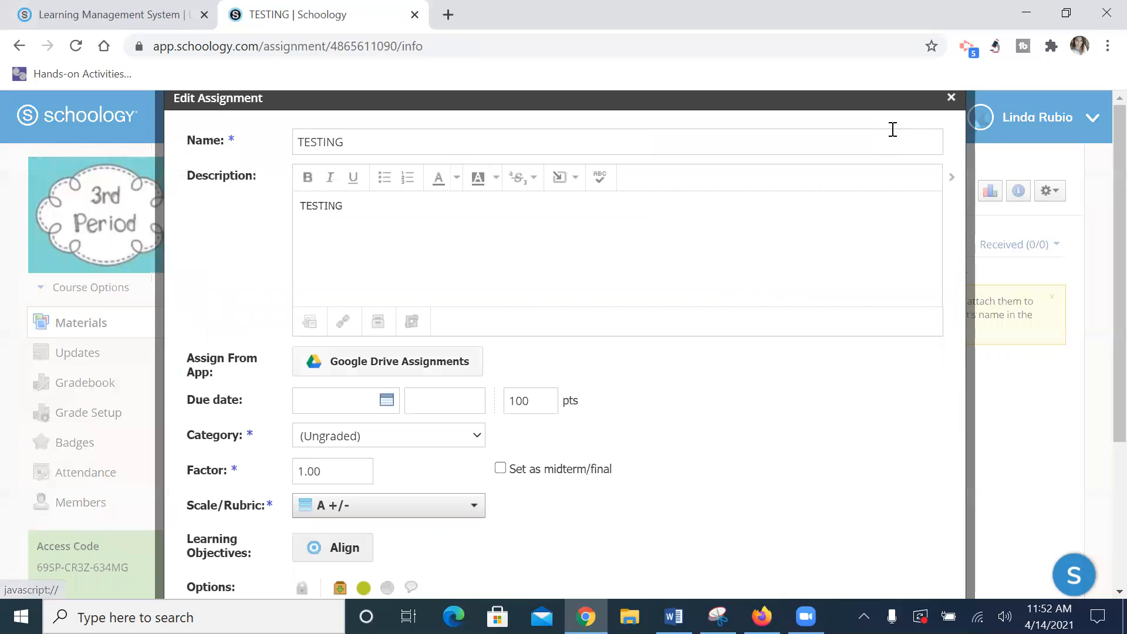
{"action": "left_click", "coordinate": [950, 97]}
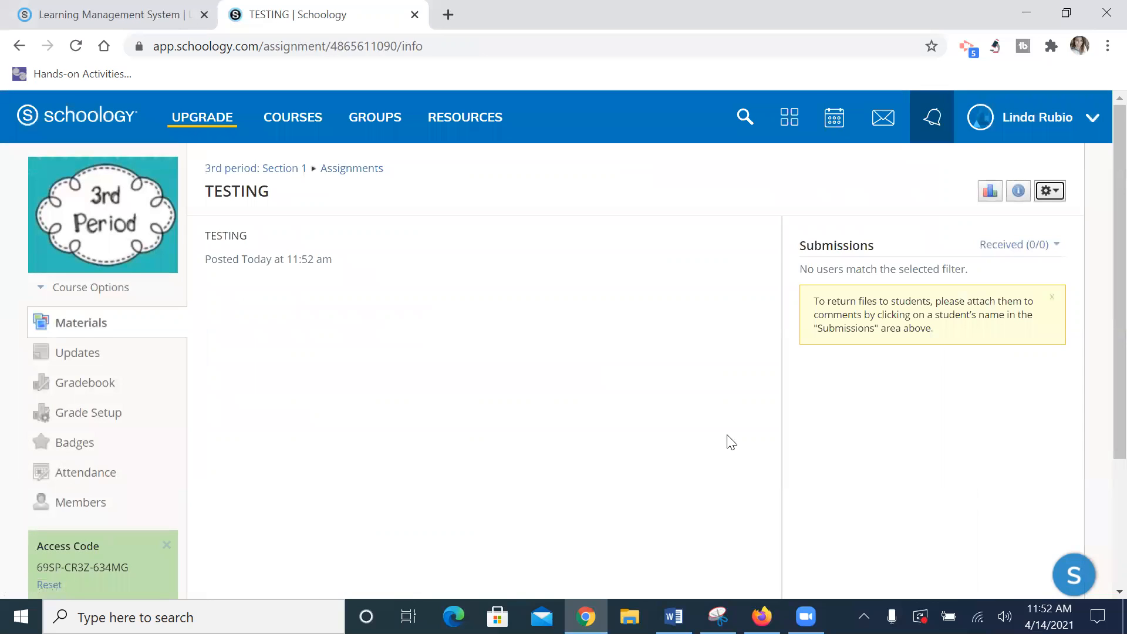